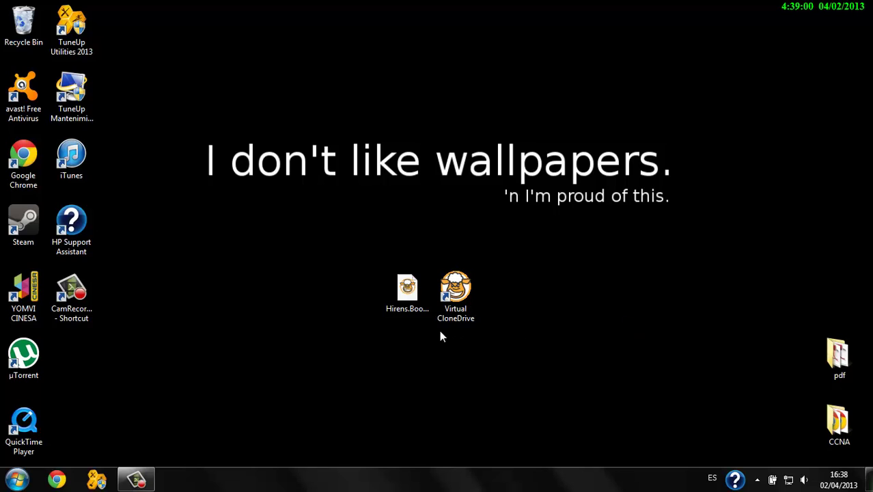
# Step: Move the Hirens.BootCD image file away from the Virtual CloneDrive shortcut on the desktop
pyautogui.moveTo(406, 287); pyautogui.dragTo(253, 235)
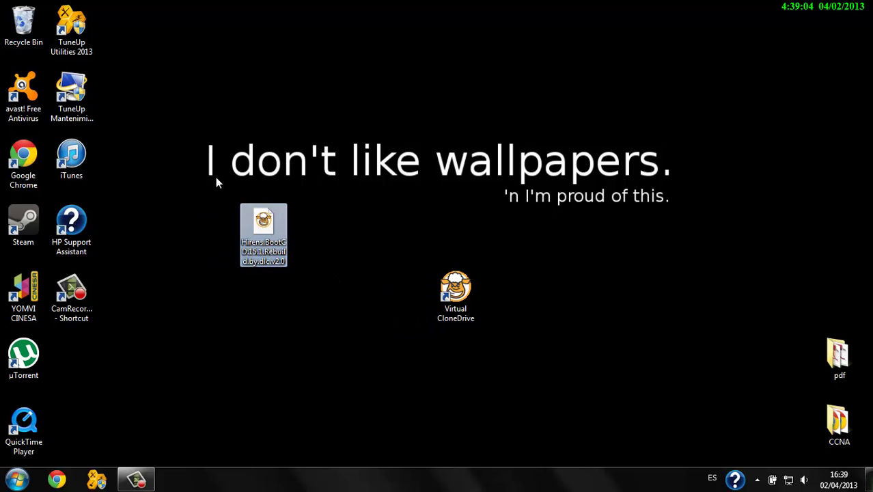
pyautogui.moveTo(216, 202); pyautogui.dragTo(311, 287)
pyautogui.moveTo(413, 238); pyautogui.dragTo(506, 345)
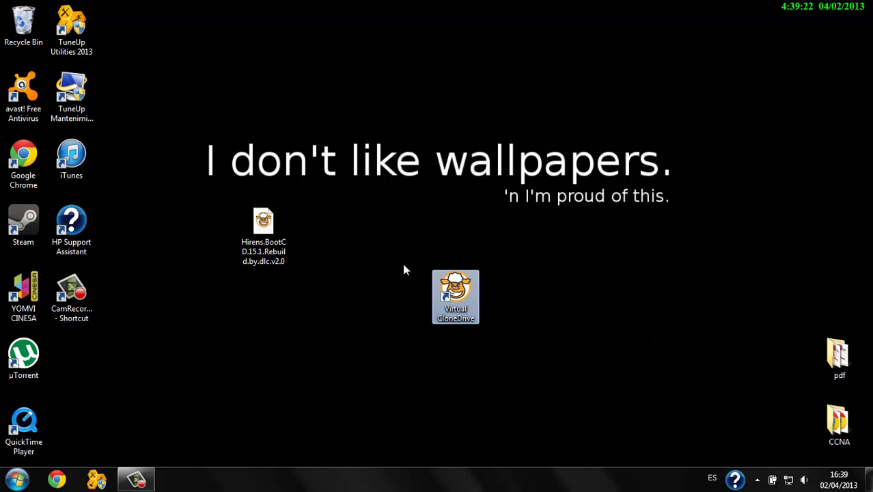
pyautogui.click(56, 479)
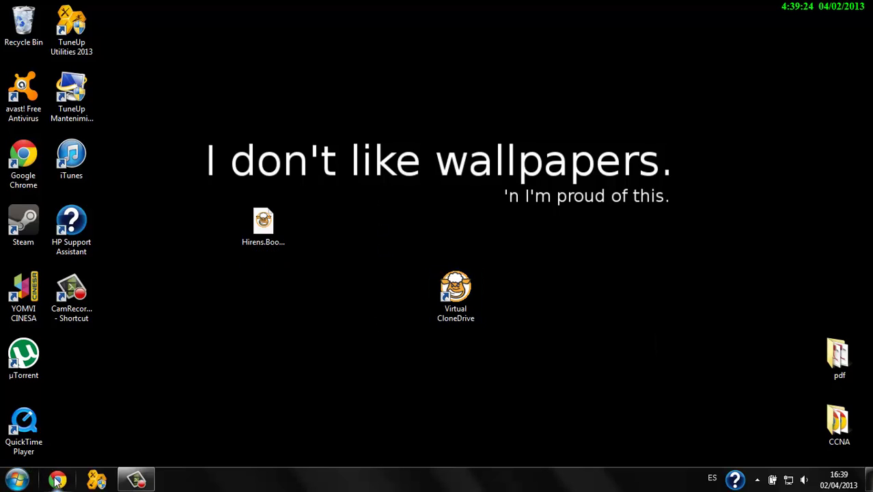
pyautogui.click(228, 27)
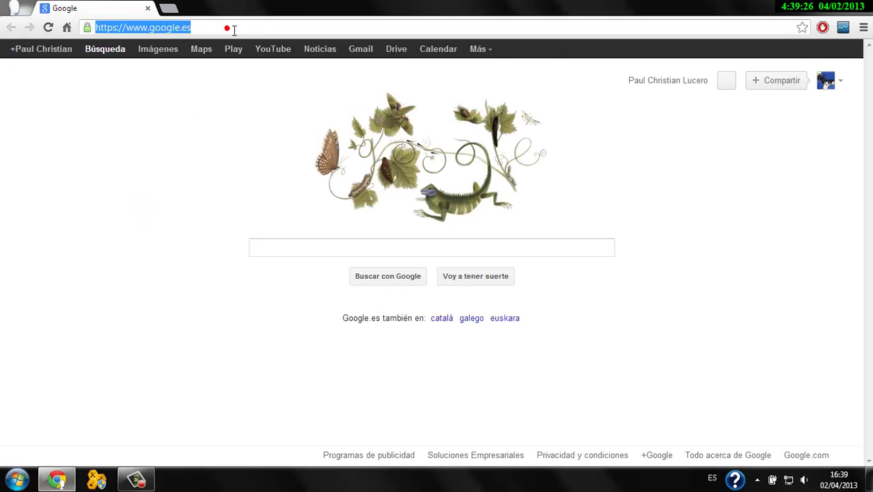
pyautogui.write('slysoft')
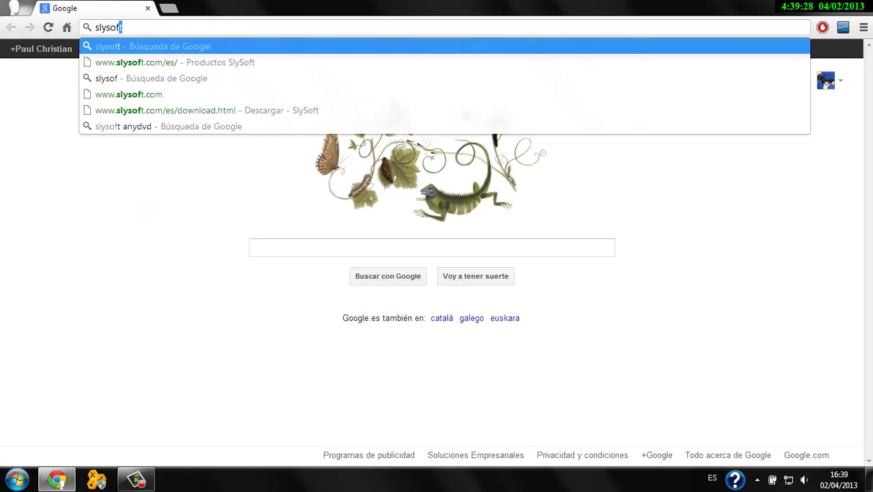
pyautogui.click(293, 62)
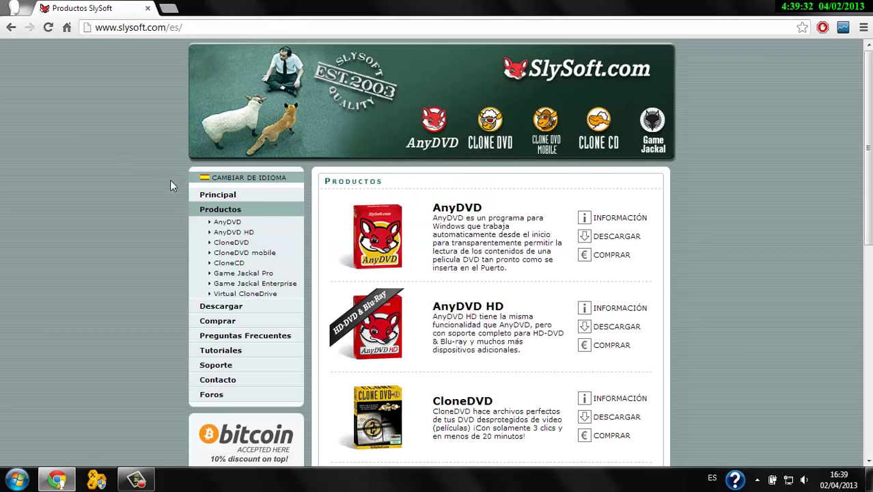
# Step: Open the Virtual CloneDrive product page and go on to its download page
pyautogui.scroll(-1, 170, 185)
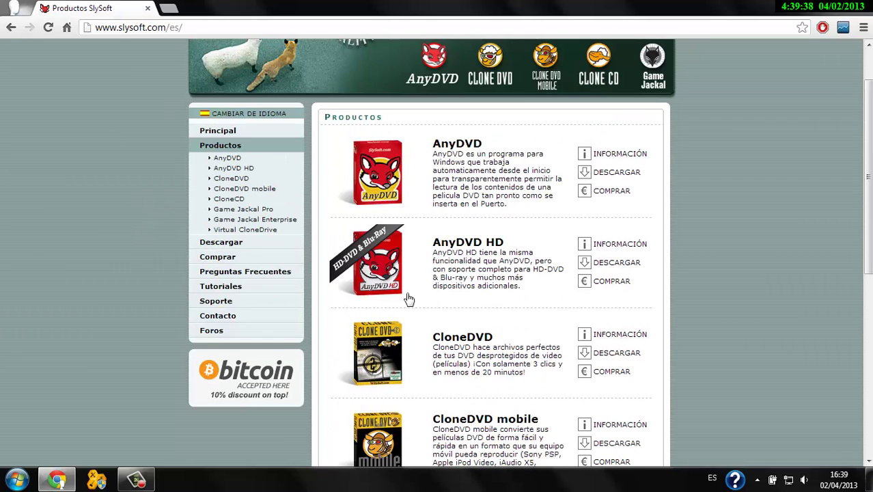
pyautogui.scroll(1, 325, 238)
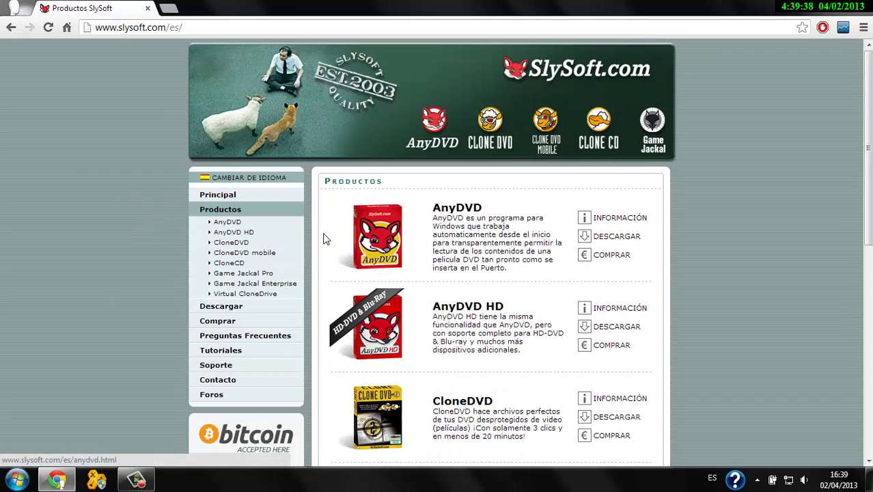
pyautogui.click(236, 295)
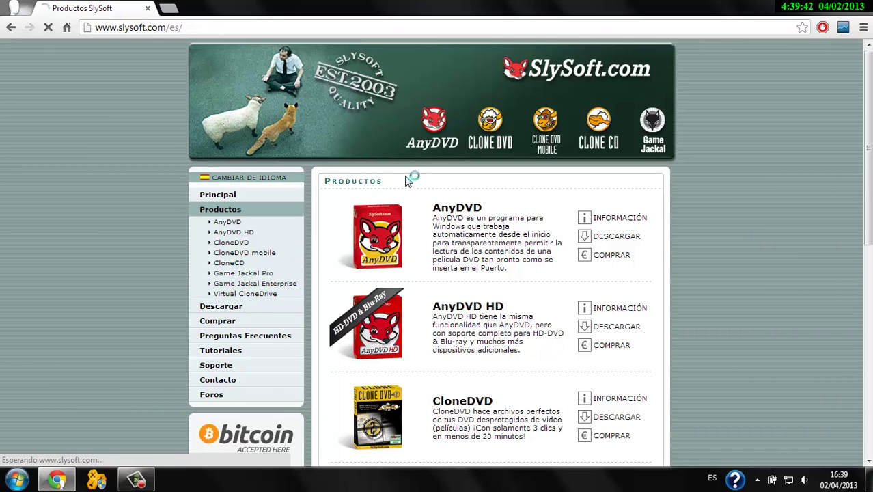
pyautogui.scroll(-1, 489, 123)
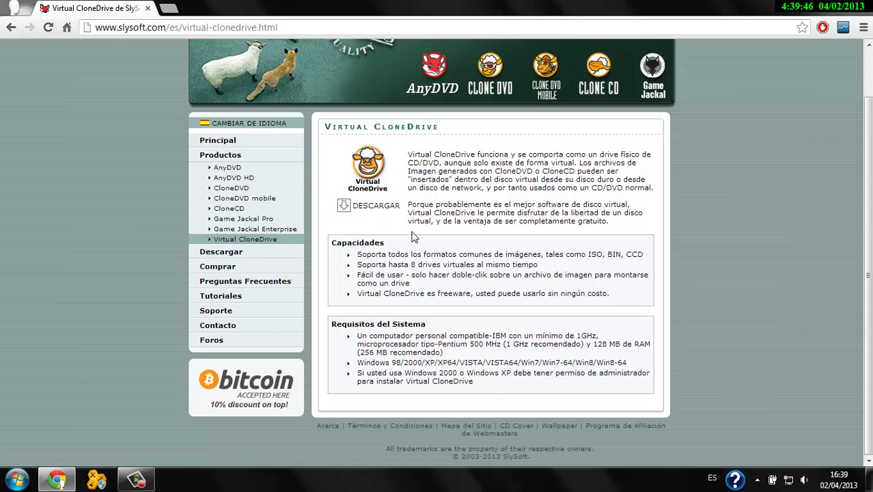
pyautogui.click(376, 205)
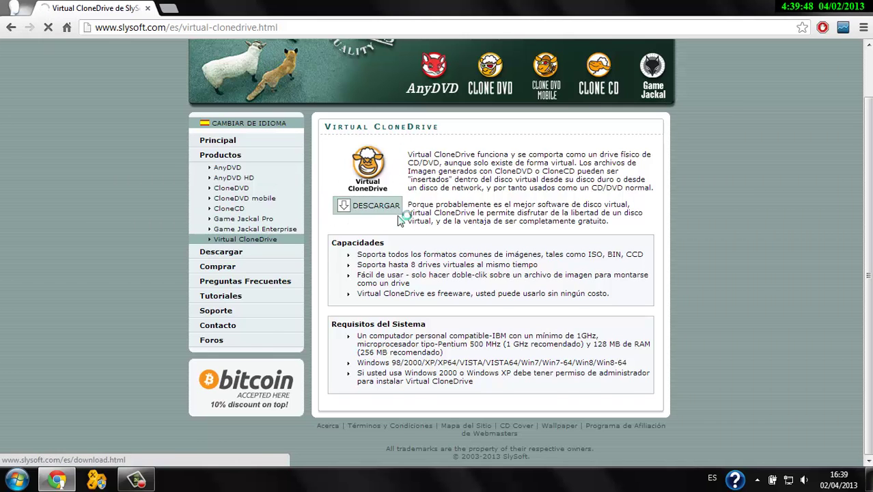
# Step: Download the installer for the freeware Virtual CloneDrive 5.4.5.0
pyautogui.scroll(-3, 677, 223)
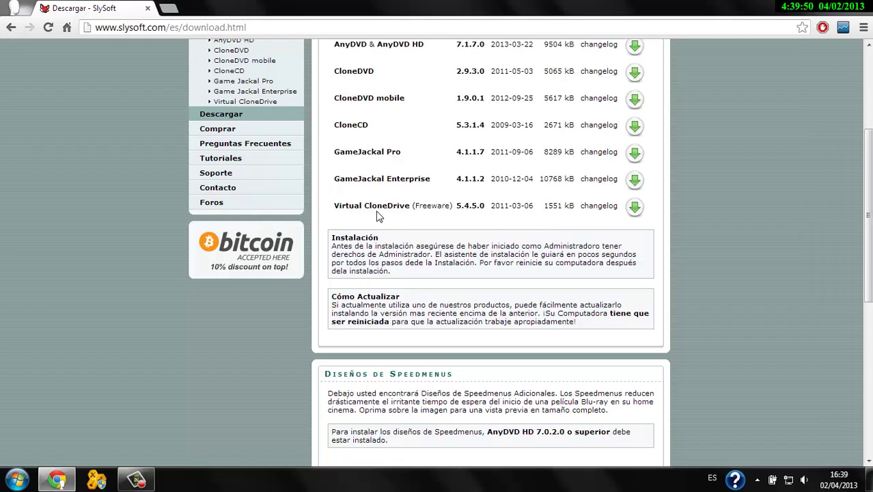
pyautogui.moveTo(341, 217); pyautogui.dragTo(393, 212)
pyautogui.click(476, 206)
pyautogui.doubleClick(466, 207)
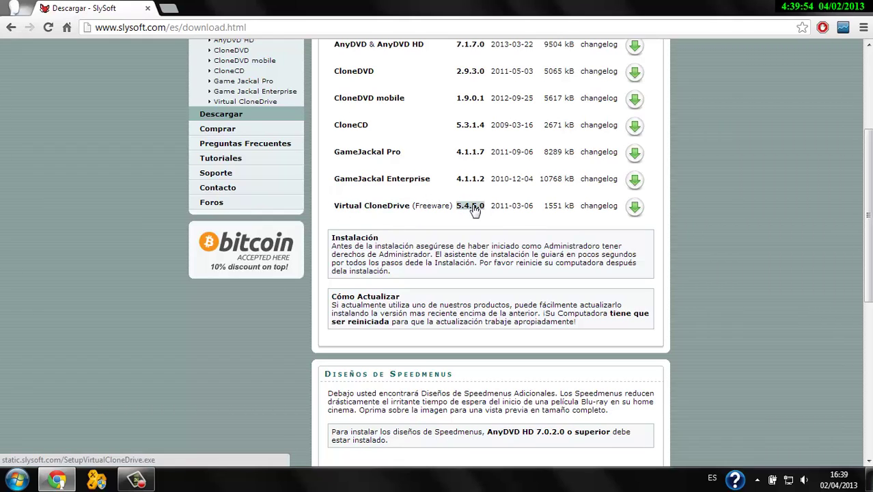
pyautogui.click(500, 203)
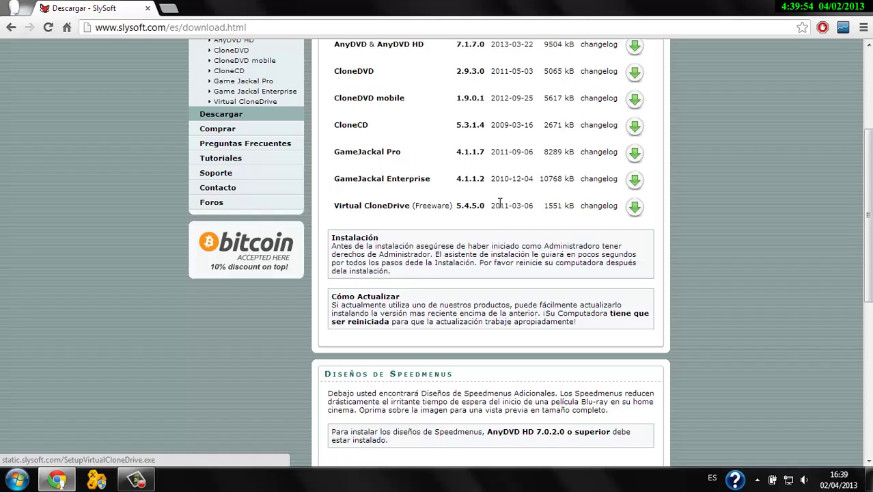
pyautogui.click(637, 208)
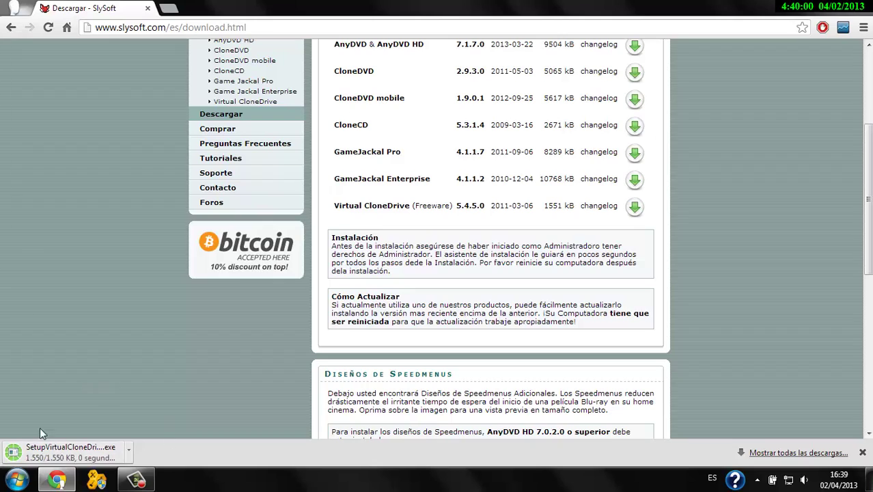
# Step: Run the downloaded Virtual CloneDrive installer as far as its licence agreement and exit the setup without accepting
pyautogui.click(93, 452)
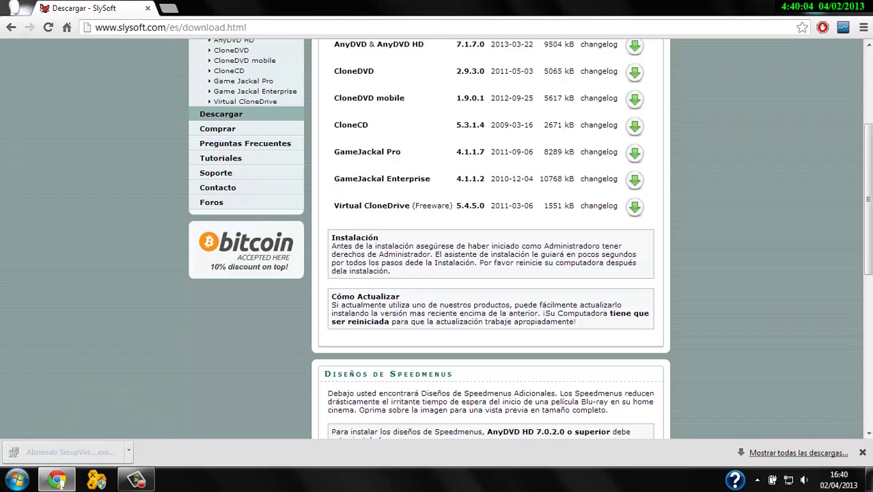
pyautogui.press('super+d')
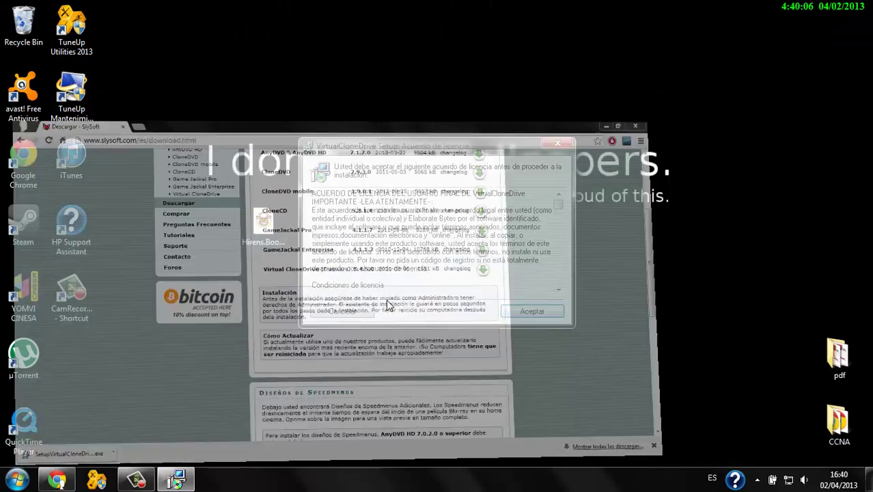
pyautogui.moveTo(411, 148); pyautogui.dragTo(669, 68)
pyautogui.moveTo(430, 273); pyautogui.dragTo(507, 347)
pyautogui.click(556, 333)
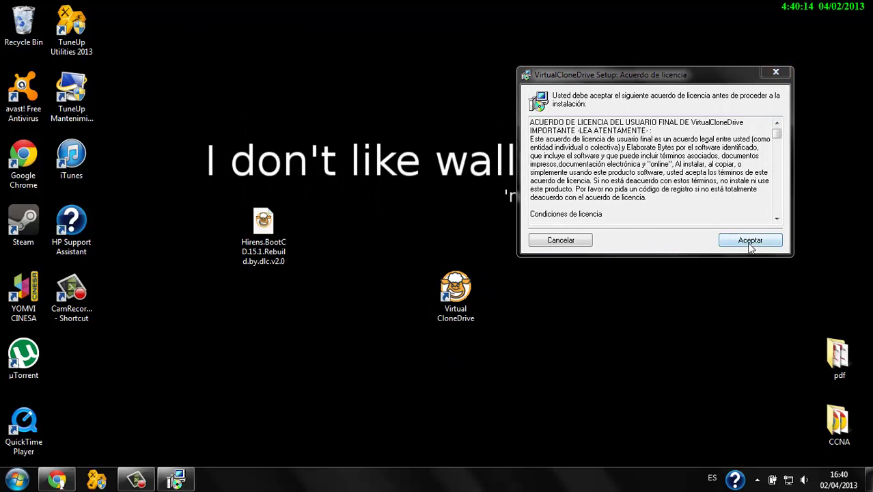
pyautogui.click(774, 71)
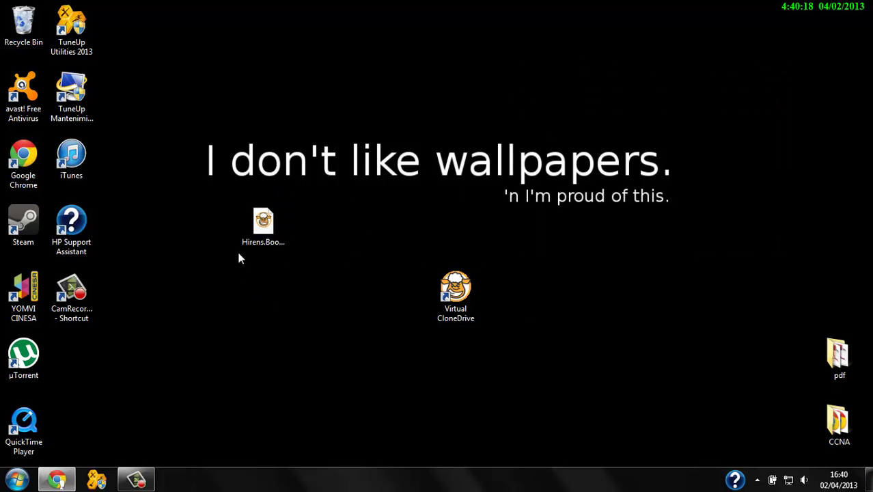
# Step: Reposition the Hirens.BootCD image on the desktop and open the Computer window beside it
pyautogui.moveTo(269, 236); pyautogui.dragTo(599, 91)
pyautogui.click(17, 480)
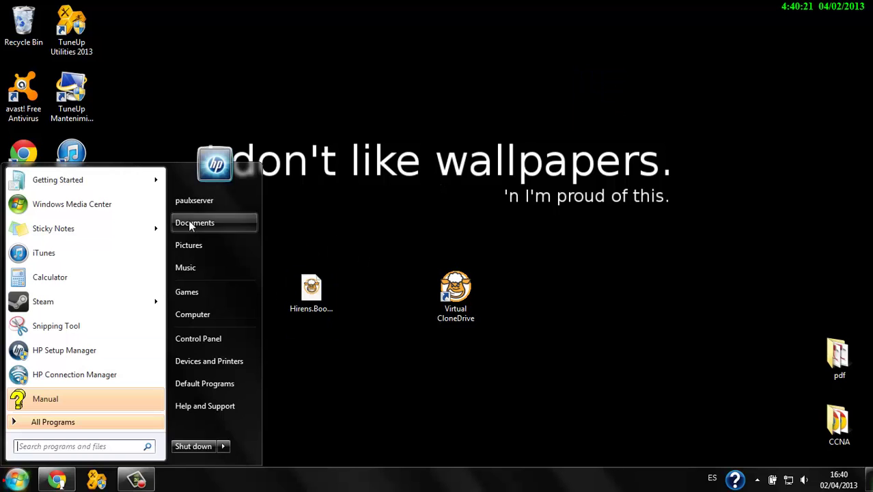
pyautogui.click(185, 316)
pyautogui.moveTo(435, 88); pyautogui.dragTo(794, 57)
# Step: Mount Hirens.BootCD.15.1.Rebuild.by.dlc.v2.0.iso in the Virtual CloneDrive H: drive
pyautogui.click(309, 293)
pyautogui.rightClick(299, 297)
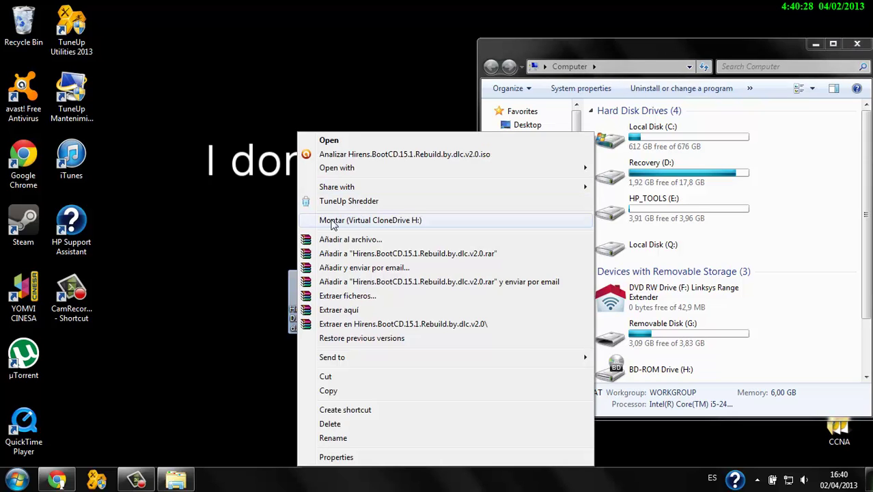
pyautogui.click(414, 219)
pyautogui.click(389, 221)
# Step: Examine the mounted Boot Disk drive (H:) among the removable storage devices and close the Computer window
pyautogui.moveTo(625, 52); pyautogui.dragTo(396, 27)
pyautogui.scroll(-2, 640, 132)
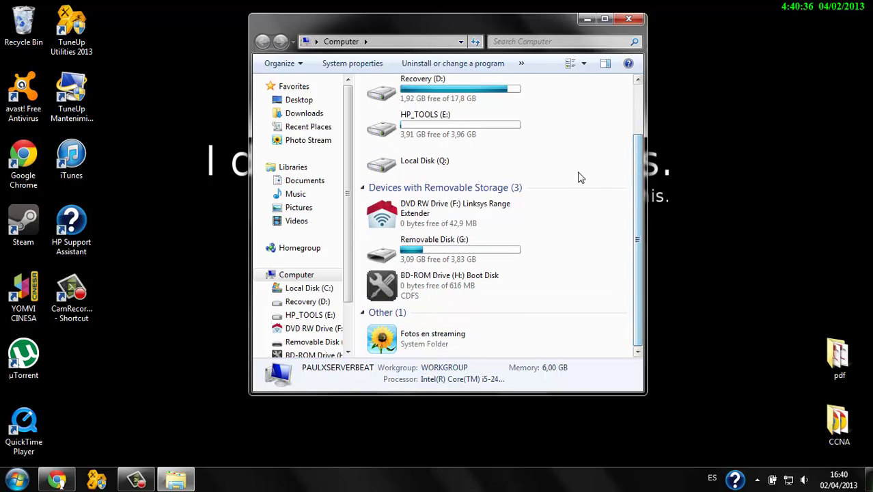
pyautogui.moveTo(537, 28); pyautogui.dragTo(703, 42)
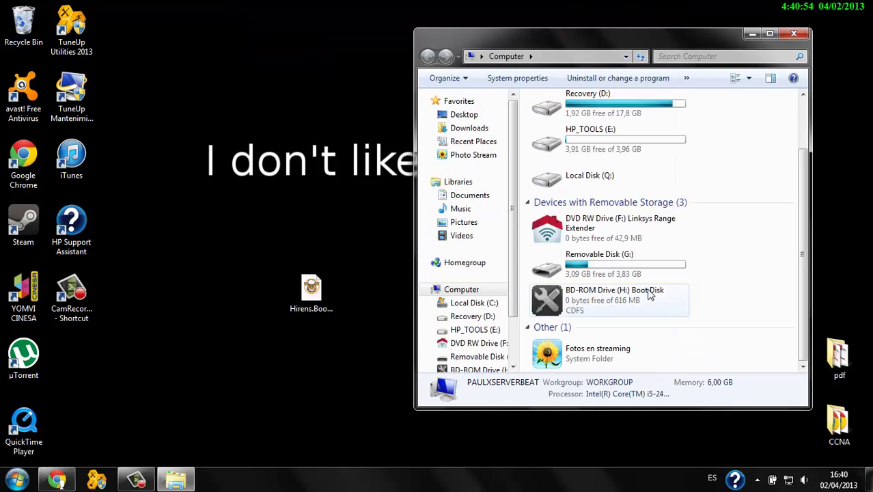
pyautogui.rightClick(209, 221)
pyautogui.click(730, 319)
pyautogui.moveTo(578, 296)
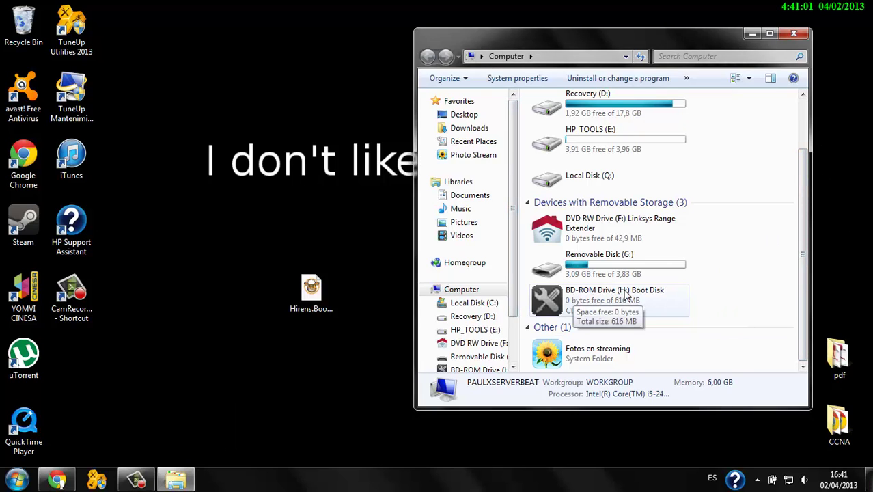
pyautogui.click(766, 272)
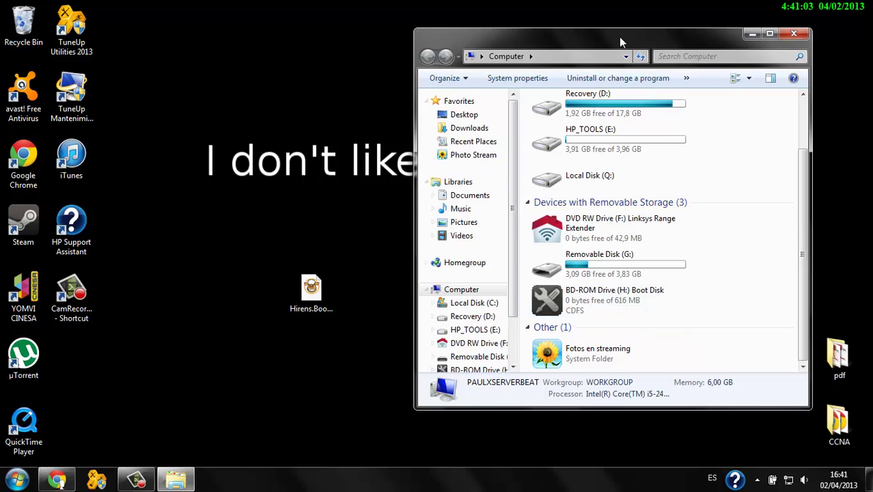
pyautogui.moveTo(621, 43); pyautogui.dragTo(601, 48)
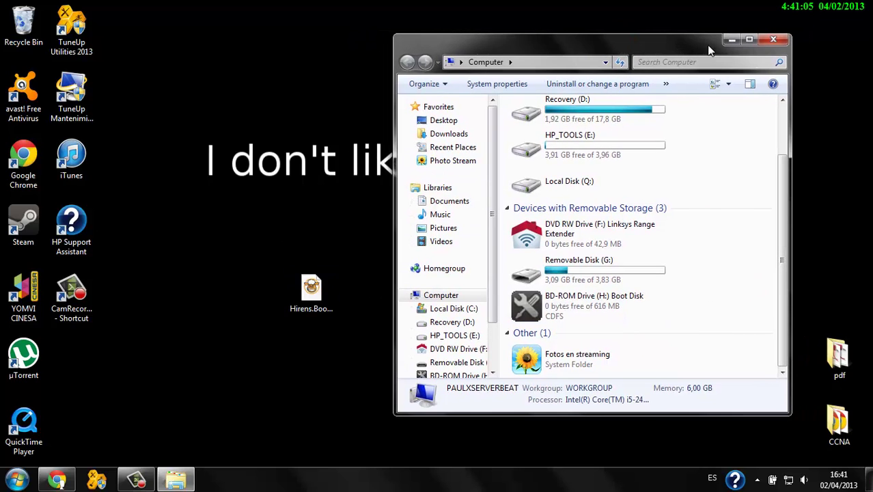
pyautogui.moveTo(709, 50); pyautogui.dragTo(428, 50)
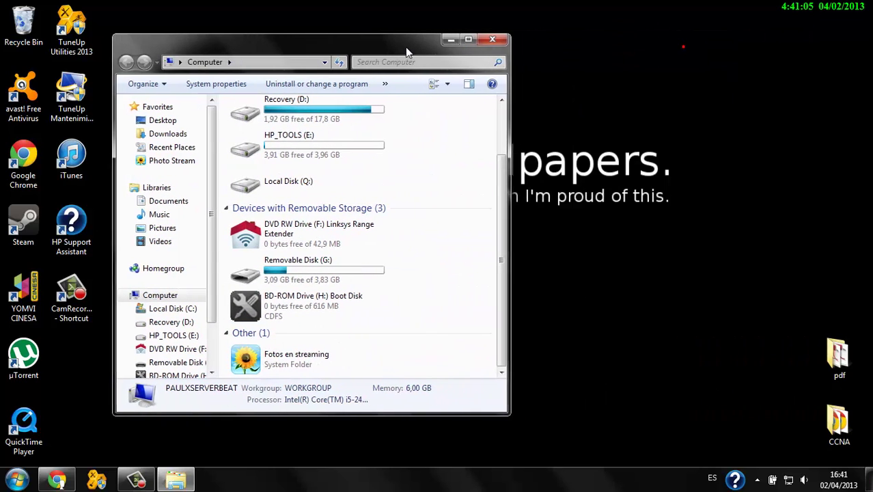
pyautogui.click(492, 39)
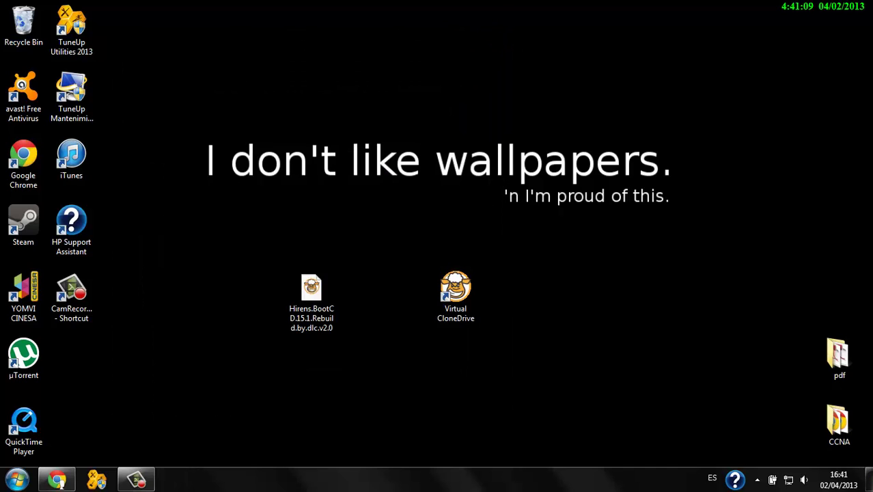
# Step: Open a Command Prompt by searching for cmd and place its window near the middle of the desktop
pyautogui.click(17, 479)
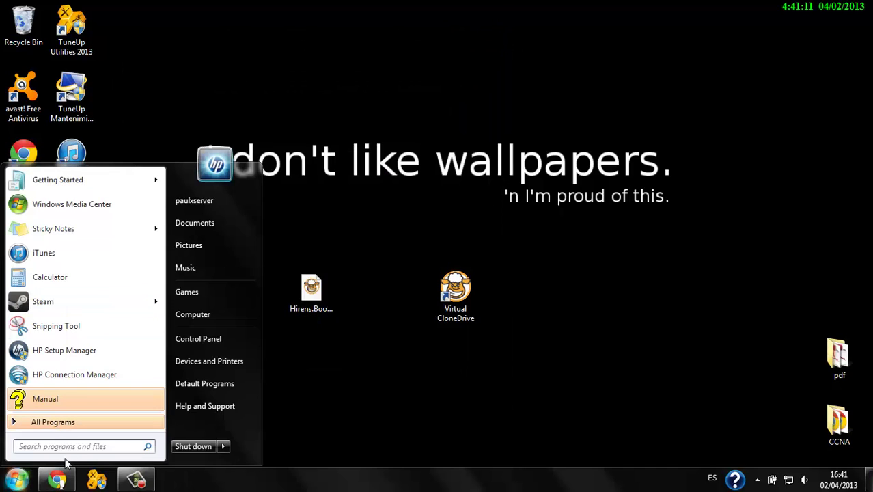
pyautogui.write('cmd')
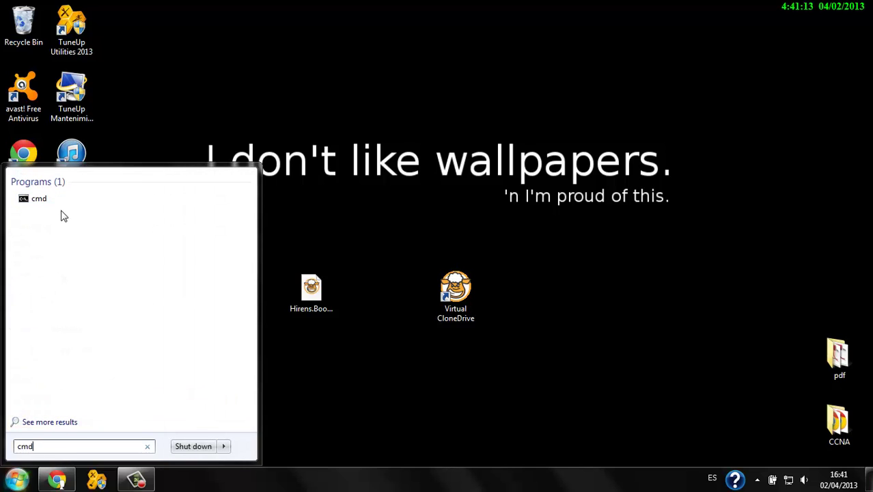
pyautogui.press('Return')
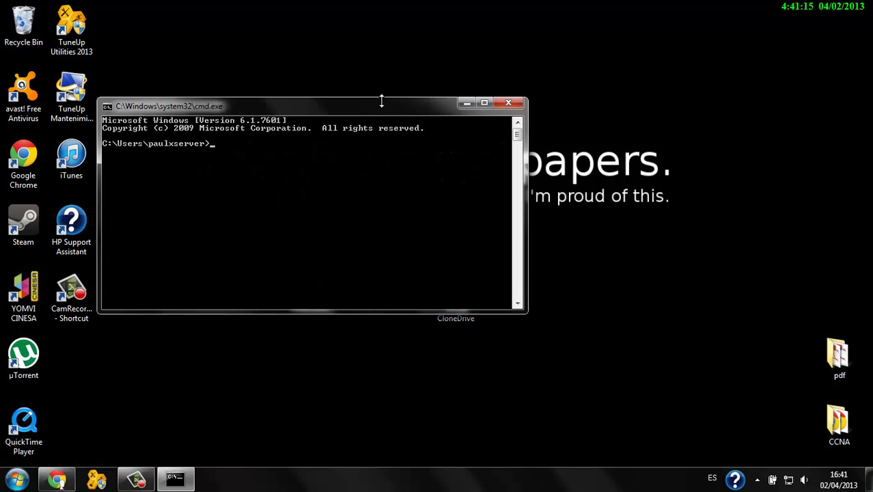
pyautogui.moveTo(382, 103); pyautogui.dragTo(488, 89)
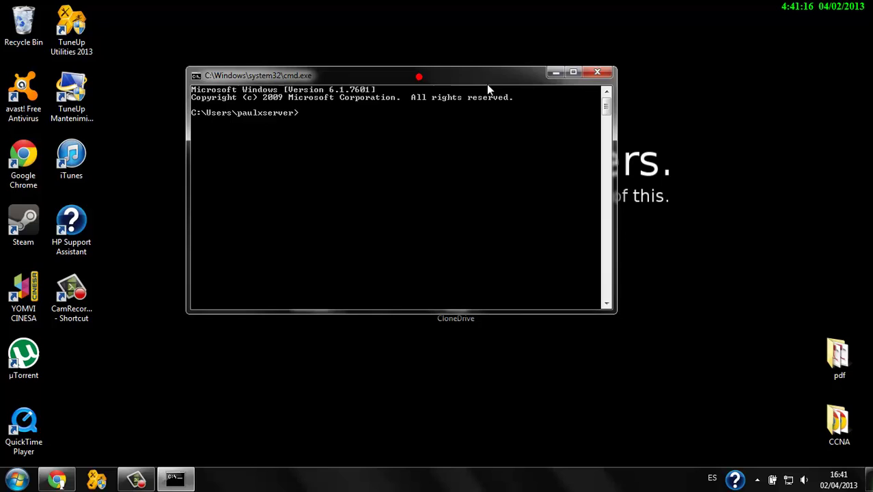
# Step: Try to start the disk partitioning tool with the command "disk part"
pyautogui.click(335, 116)
pyautogui.write('disk part')
pyautogui.press('Return')
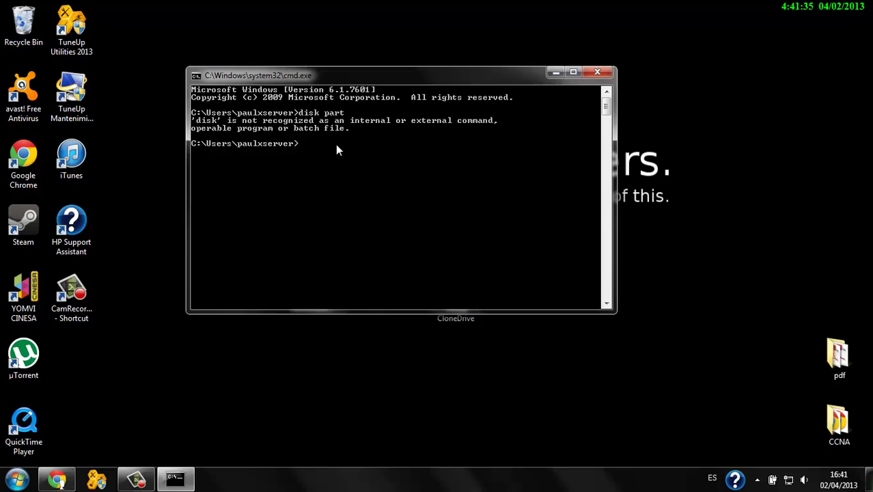
# Step: Start the disk partitioning tool with the command "diskpart" and shift the Command Prompt window aside
pyautogui.write('diskpart')
pyautogui.press('Return')
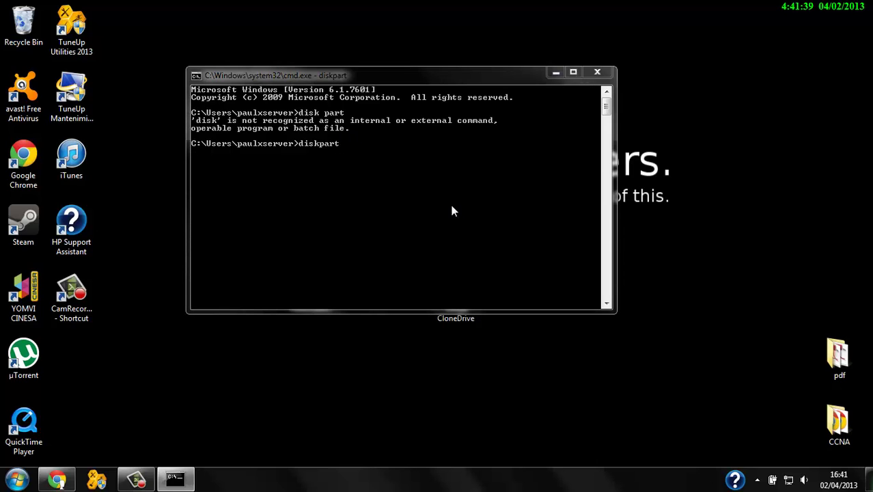
pyautogui.moveTo(468, 81); pyautogui.dragTo(509, 72)
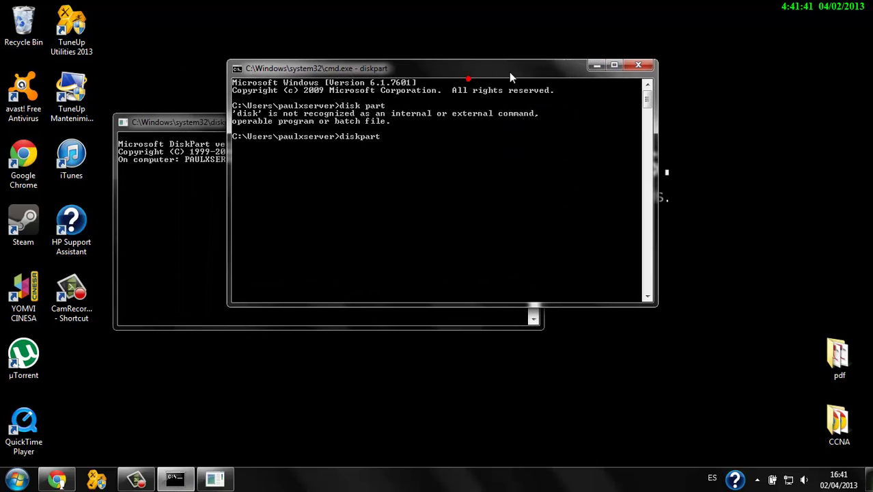
# Step: Minimize the Command Prompt, move the DiskPart window near the middle of the desktop, and list the disks with "list disk"
pyautogui.click(596, 65)
pyautogui.moveTo(321, 121); pyautogui.dragTo(393, 78)
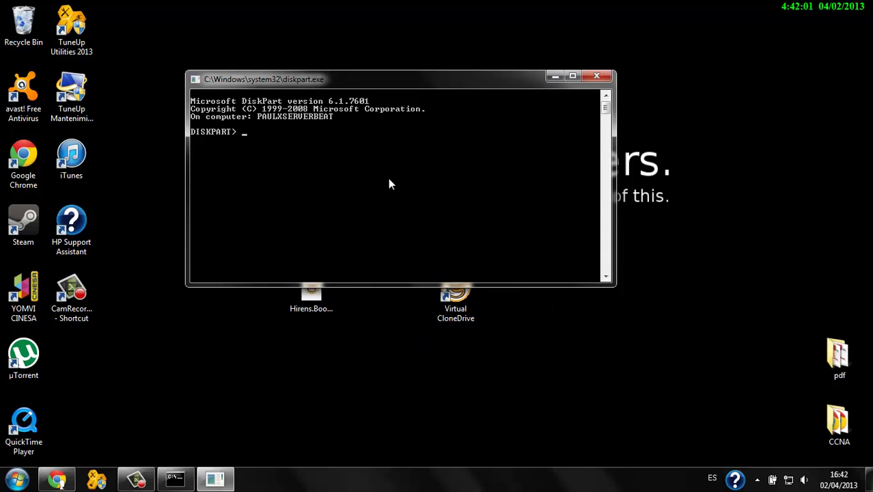
pyautogui.write('list disk')
pyautogui.press('Return')
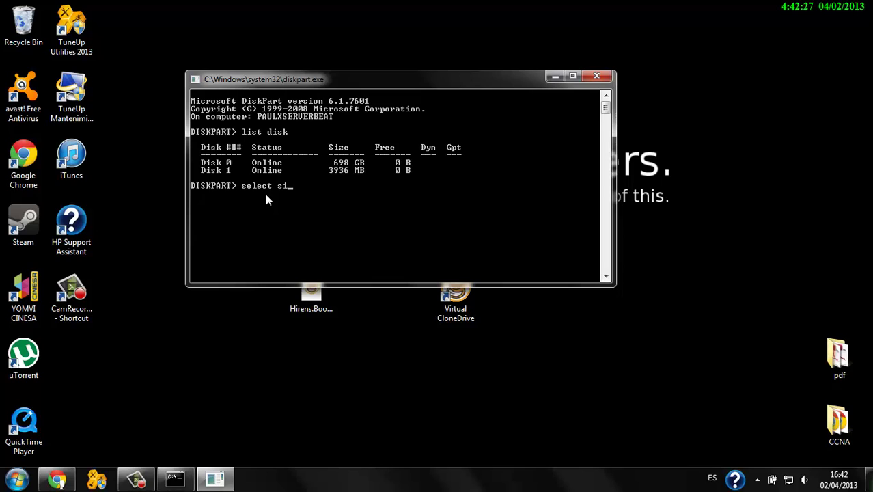
# Step: Select disk 1 with "select disk 1" and erase it with "clean"
pyautogui.write('disk 1')
pyautogui.press('Return')
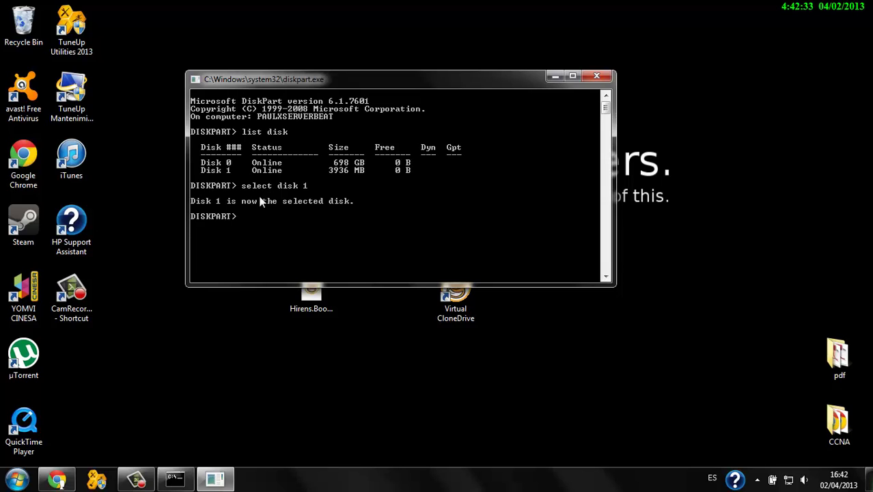
pyautogui.write('clean')
pyautogui.press('Return')
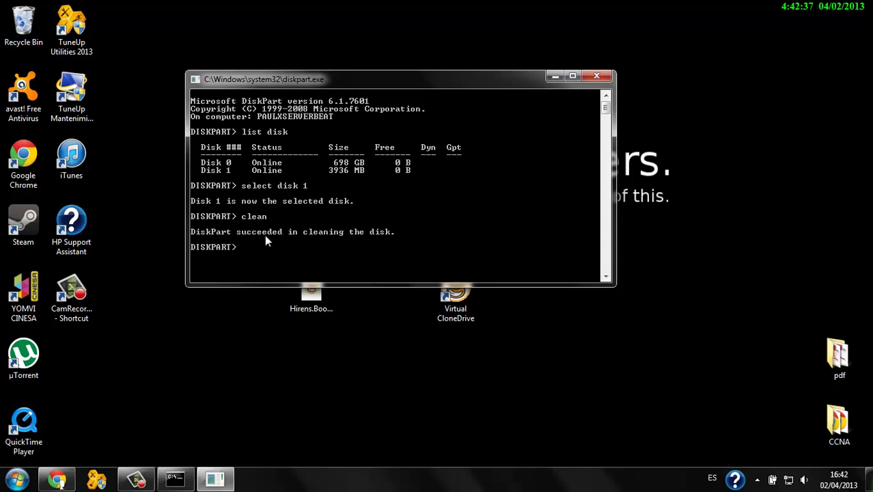
# Step: Create a primary partition on the cleaned disk with "create partition primary" and select it with "select partition 1"
pyautogui.write('create partition primary')
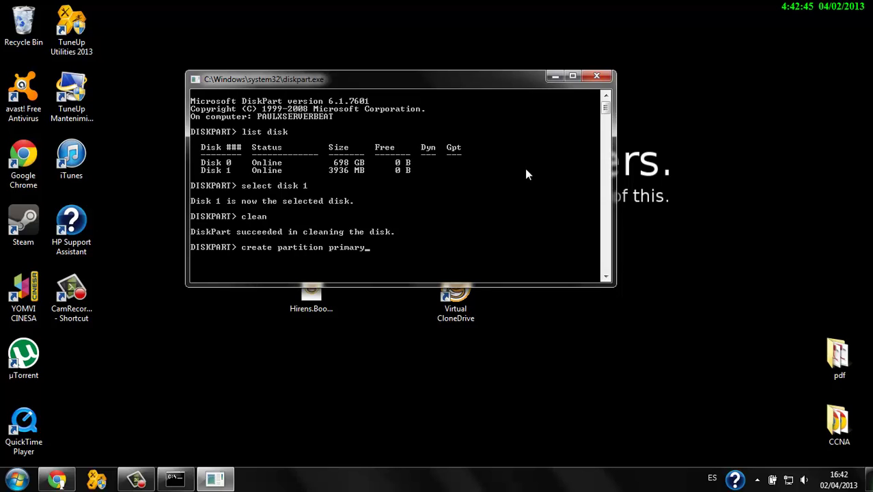
pyautogui.press('Return')
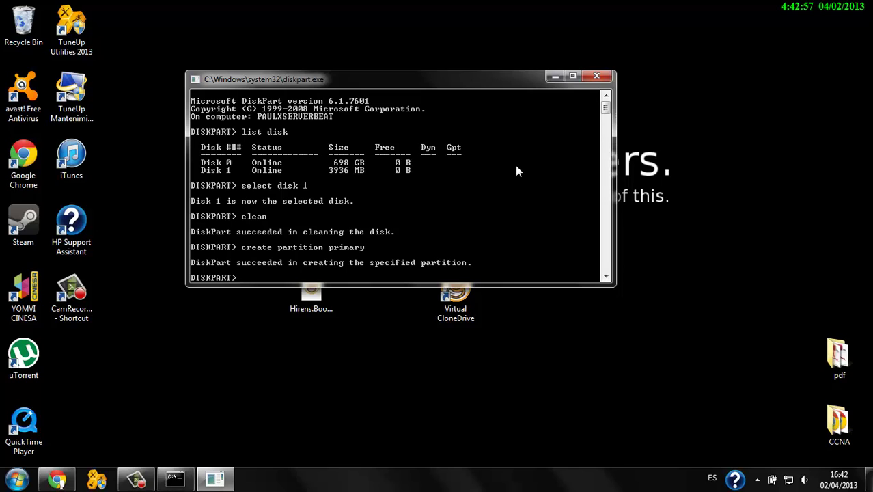
pyautogui.write('select partition 1')
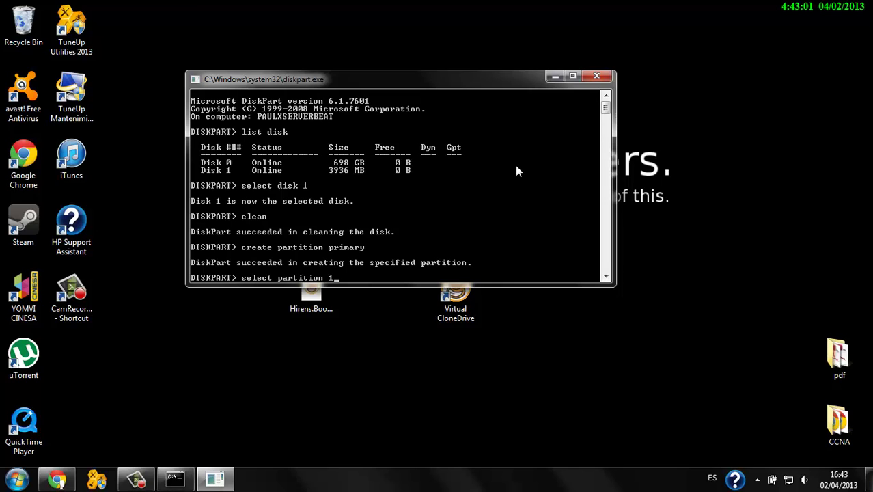
pyautogui.press('Return')
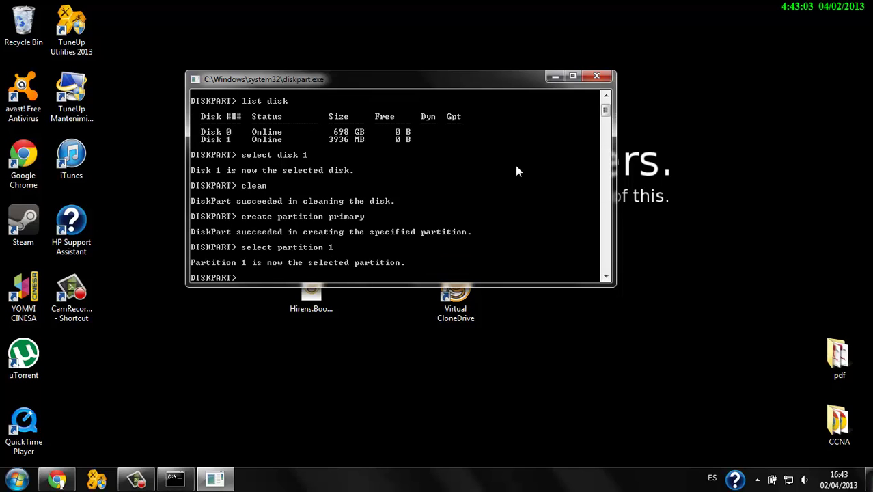
# Step: Mark the selected partition as active and format it with "format fs=NTFS"
pyautogui.write('active')
pyautogui.press('Return')
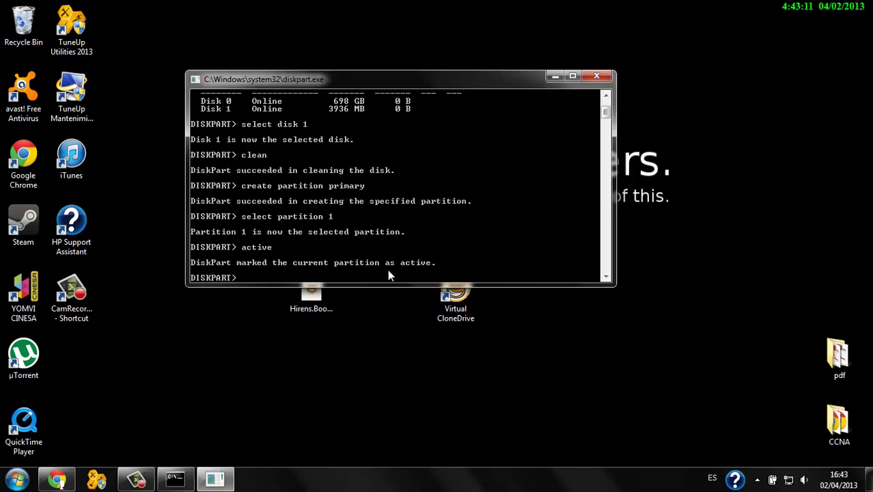
pyautogui.write('format fs=NTFS')
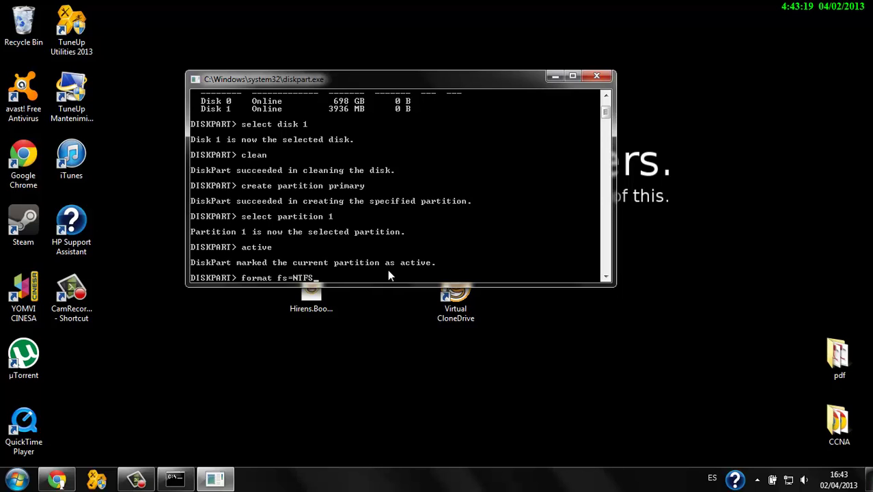
pyautogui.press('Return')
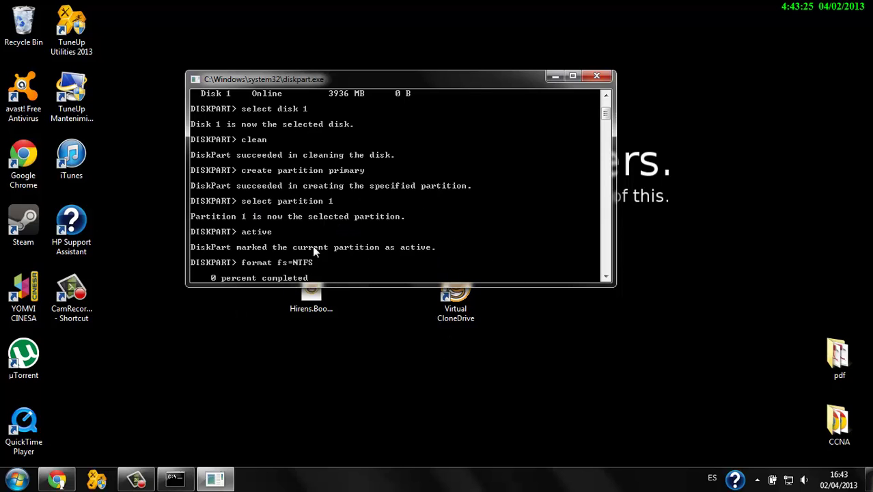
pyautogui.moveTo(462, 75); pyautogui.dragTo(462, 68)
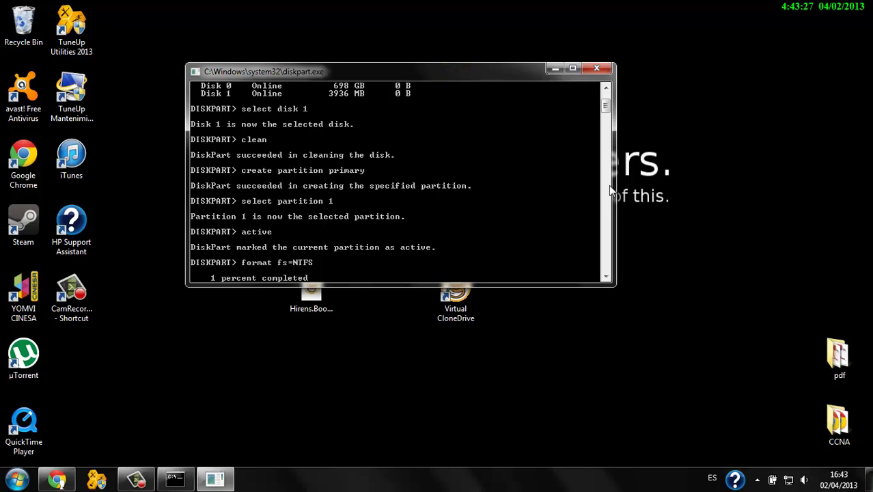
pyautogui.moveTo(605, 108); pyautogui.dragTo(607, 132)
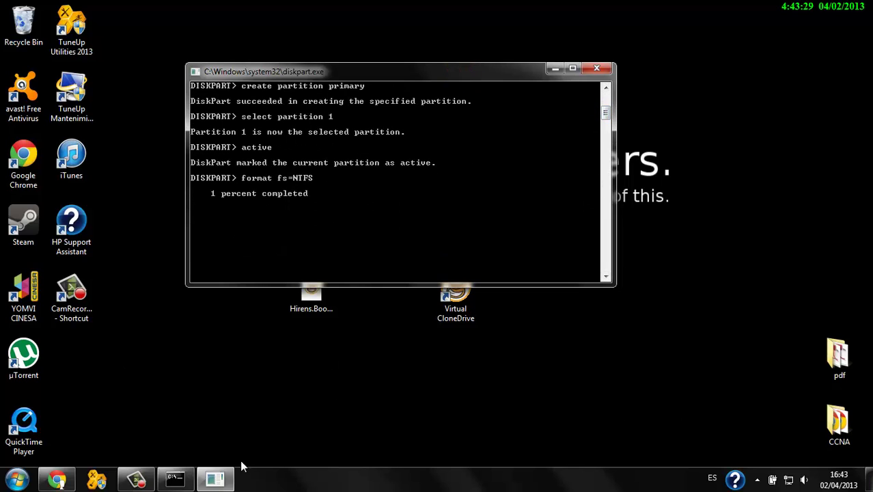
pyautogui.click(140, 483)
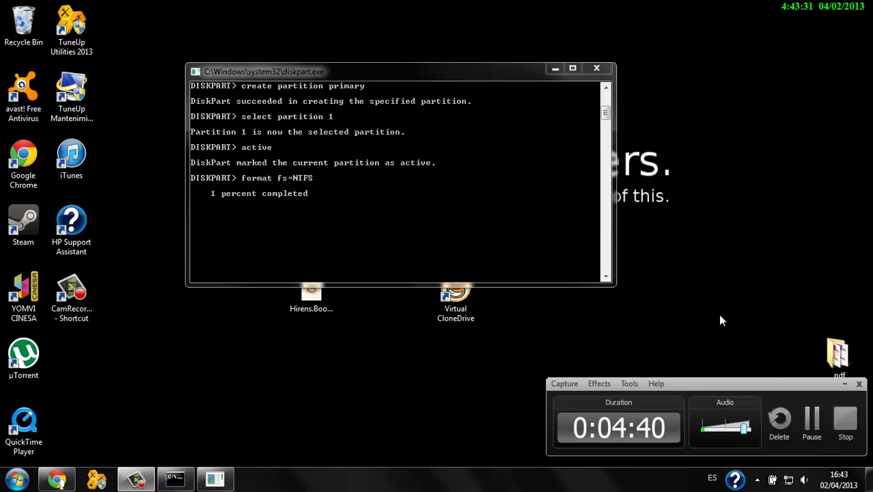
pyautogui.click(812, 424)
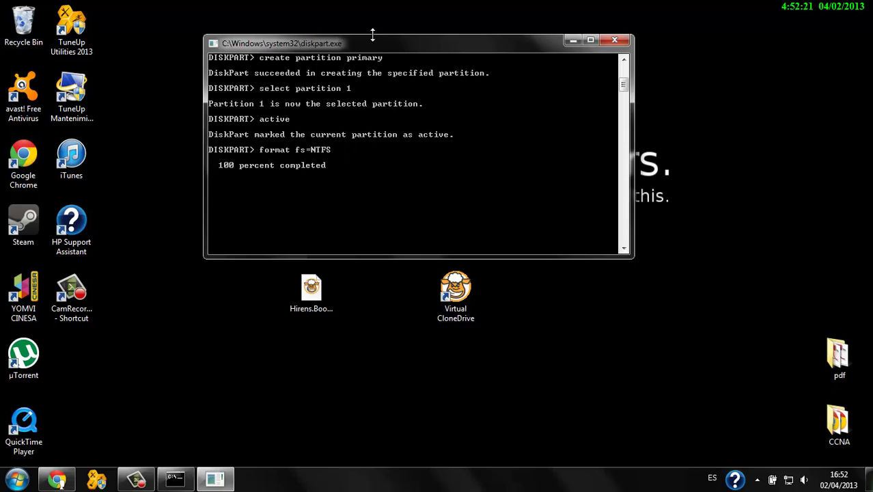
# Step: Give the formatted volume a drive letter with the "assign" command in DiskPart
pyautogui.moveTo(372, 35); pyautogui.dragTo(356, 86)
pyautogui.write('a')
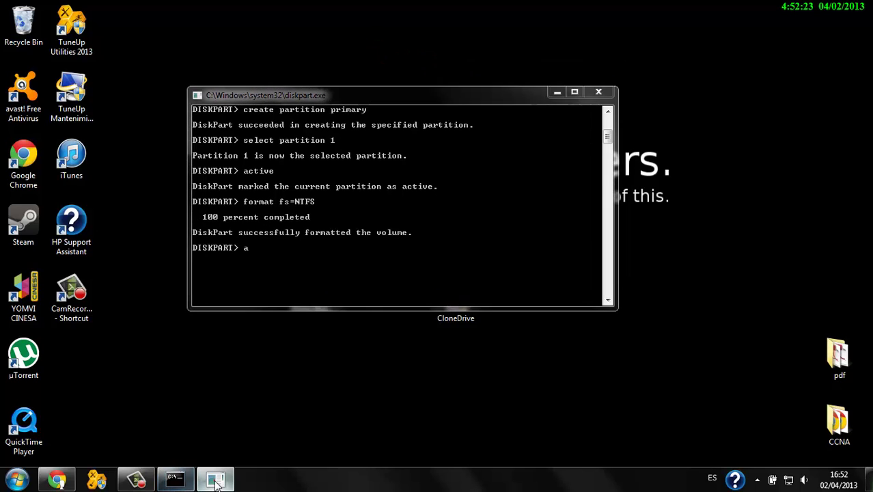
pyautogui.click(215, 480)
pyautogui.click(216, 481)
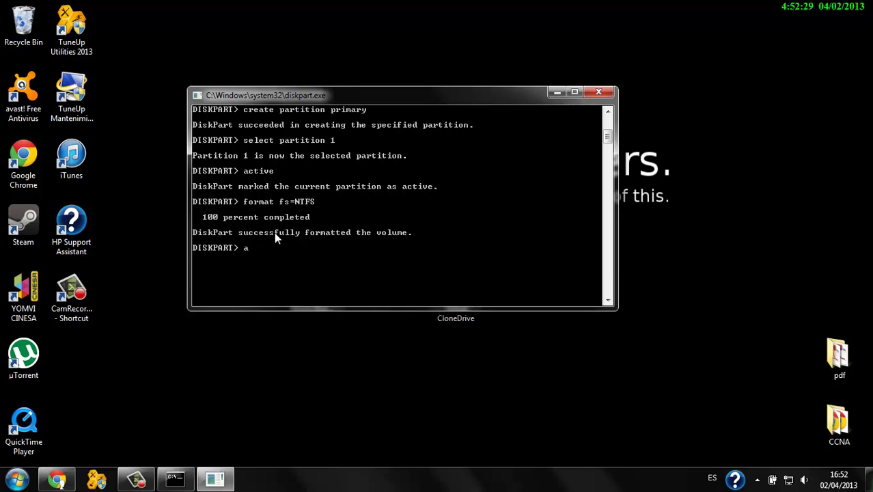
pyautogui.press('BackSpace')
pyautogui.write('assign')
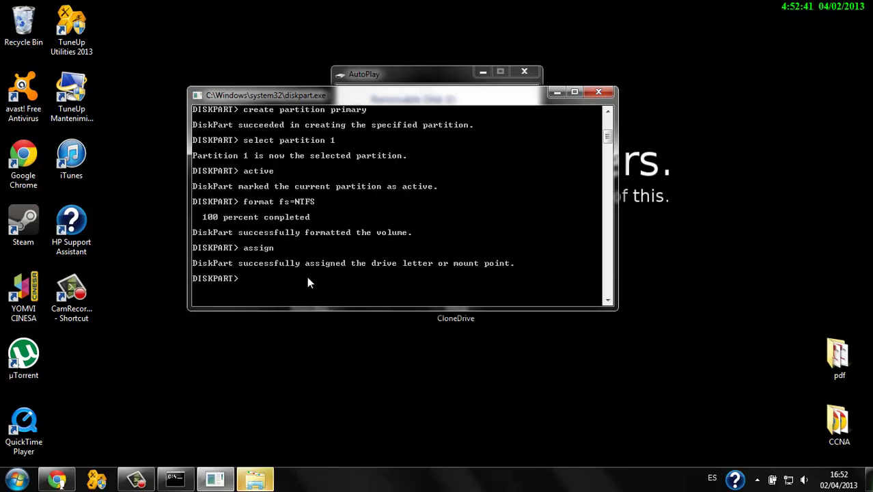
# Step: View the contents of Removable Disk (I:) from the AutoPlay prompt and close its folder window
pyautogui.moveTo(479, 77); pyautogui.dragTo(731, 113)
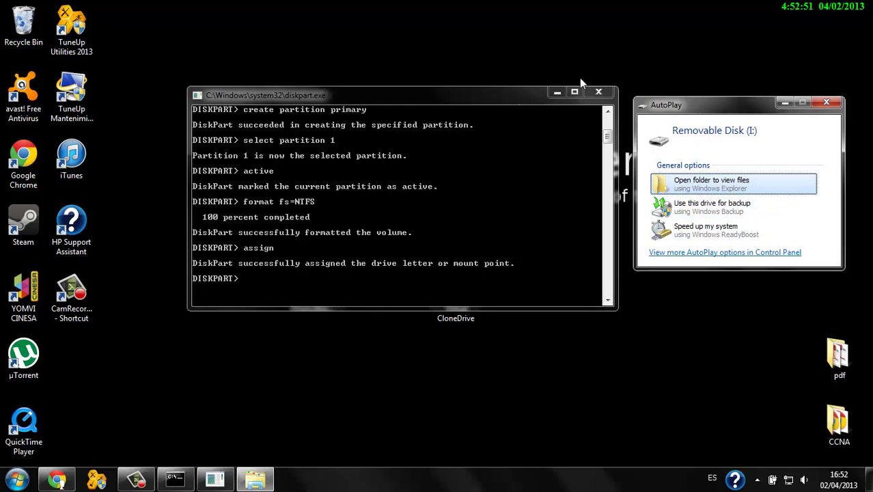
pyautogui.click(704, 182)
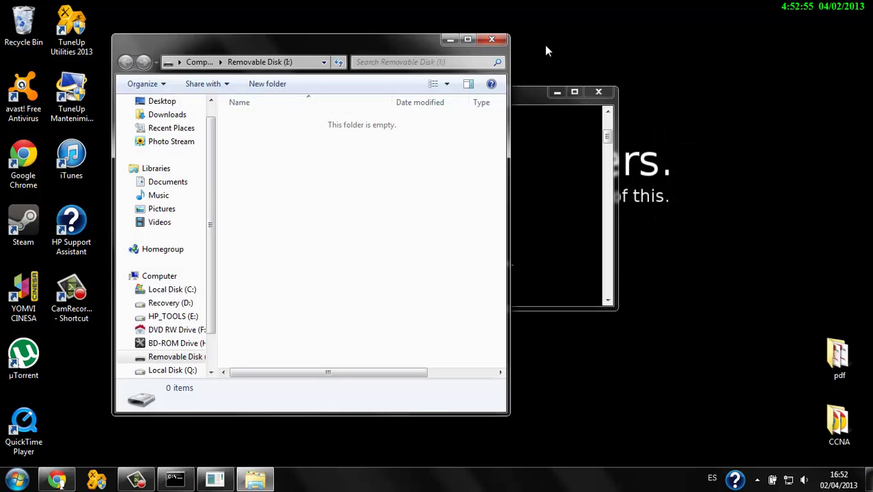
pyautogui.click(492, 40)
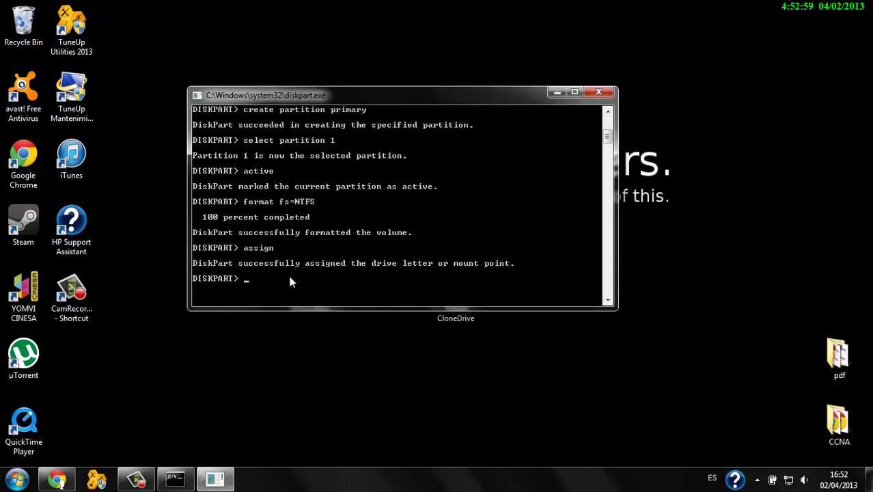
# Step: Leave DiskPart with "exit" and move the Command Prompt window to the upper part of the desktop
pyautogui.write('exit')
pyautogui.press('Return')
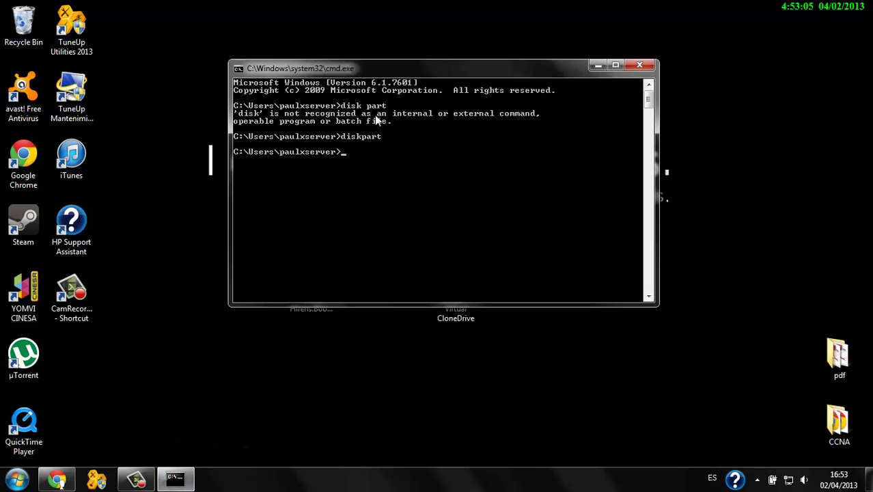
pyautogui.moveTo(358, 68); pyautogui.dragTo(379, 50)
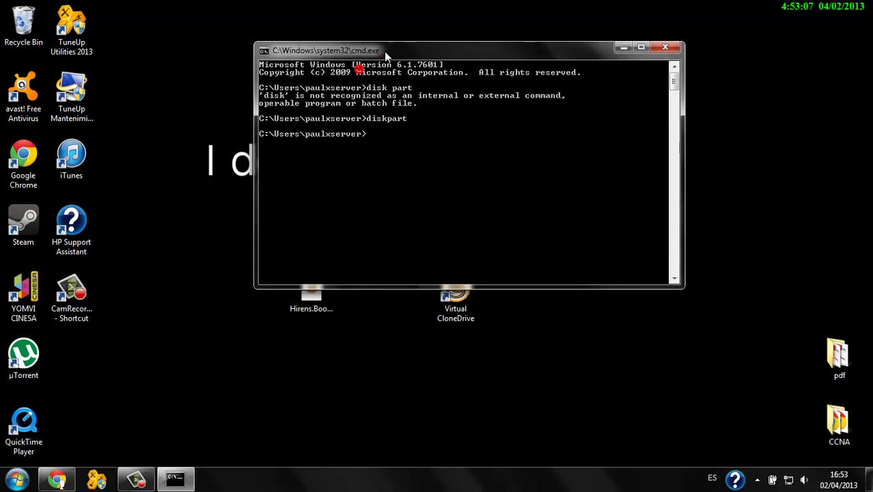
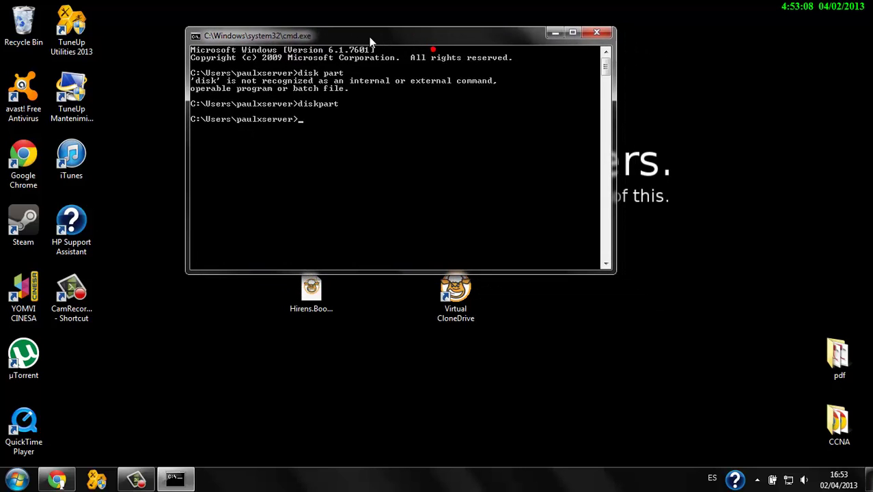
# Step: Move the Hirens.BootCD image and the Virtual CloneDrive shortcut to free desktop space below the Command Prompt window
pyautogui.moveTo(313, 306); pyautogui.dragTo(218, 368)
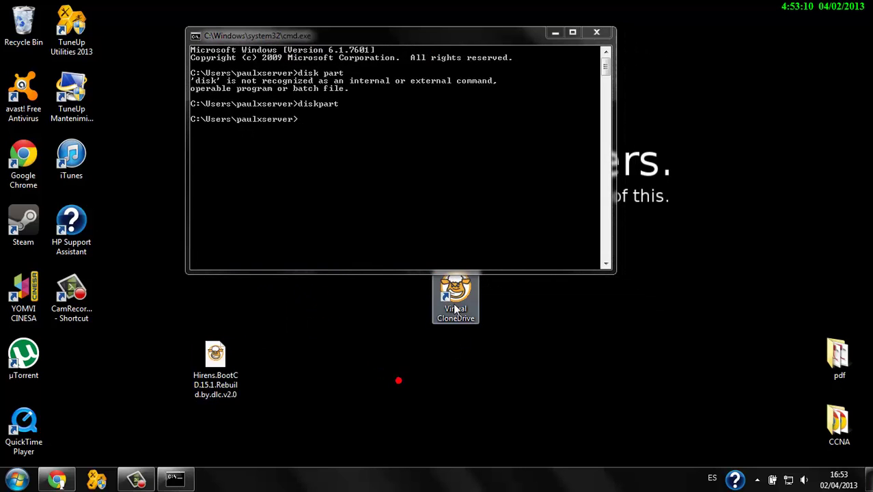
pyautogui.moveTo(453, 303); pyautogui.dragTo(406, 368)
pyautogui.moveTo(437, 420); pyautogui.dragTo(584, 332)
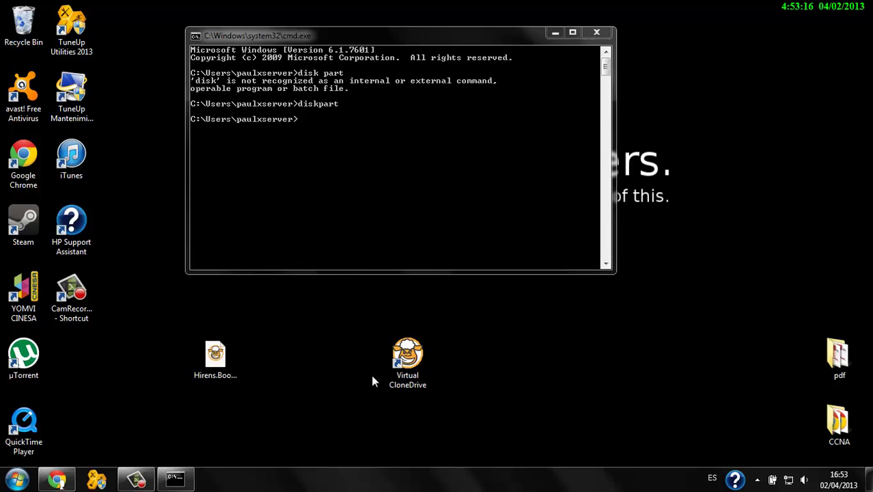
pyautogui.moveTo(345, 320)
pyautogui.mouseDown()
pyautogui.moveTo(499, 451)
pyautogui.moveTo(472, 335)
pyautogui.mouseUp()
pyautogui.moveTo(363, 302)
pyautogui.mouseDown()
pyautogui.moveTo(415, 425)
pyautogui.moveTo(499, 357)
pyautogui.mouseUp()
pyautogui.moveTo(357, 309); pyautogui.dragTo(415, 414)
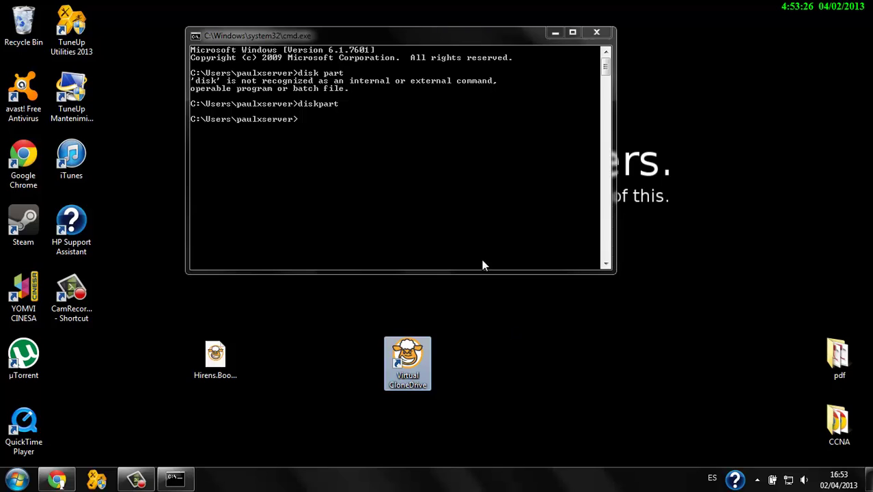
# Step: Begin an "xcopy" command, then open Computer and arrange its window beside the Command Prompt so the drive letters can be read
pyautogui.click(346, 130)
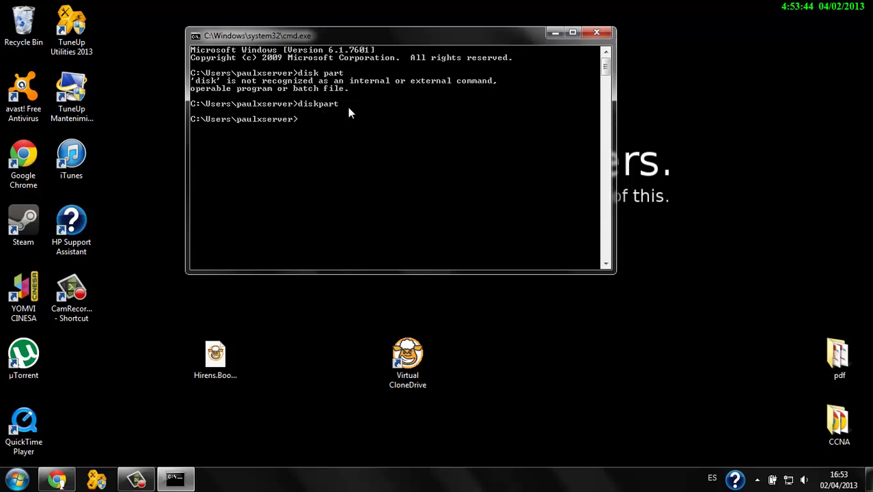
pyautogui.write('xcopy')
pyautogui.click(18, 480)
pyautogui.click(181, 312)
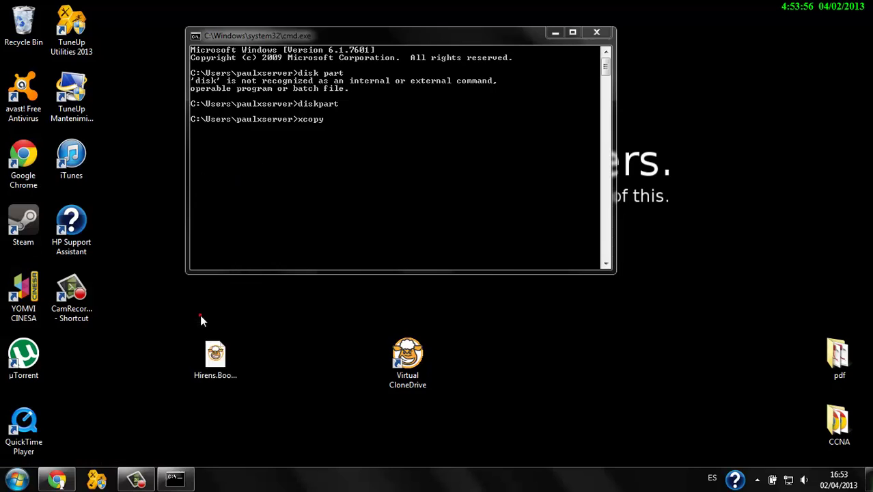
pyautogui.moveTo(377, 47); pyautogui.dragTo(786, 50)
pyautogui.moveTo(453, 38); pyautogui.dragTo(316, 38)
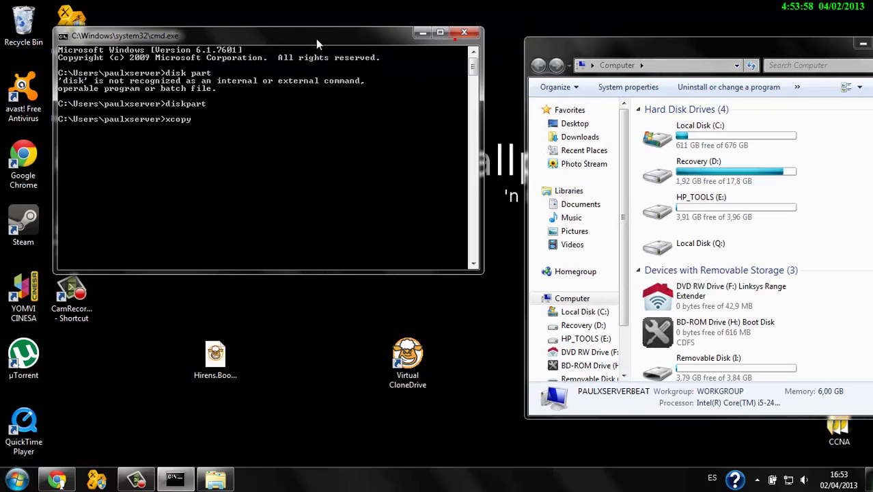
pyautogui.moveTo(631, 47); pyautogui.dragTo(603, 26)
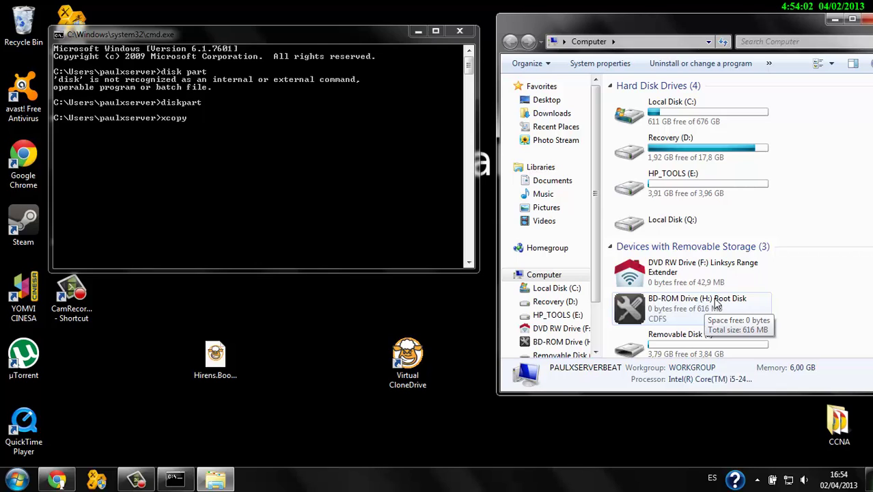
# Step: Extend the copy command to "xcopy H:\*.* /s/e/f" with I: as the destination, checking the removable disk's letter in the Computer window
pyautogui.click(271, 141)
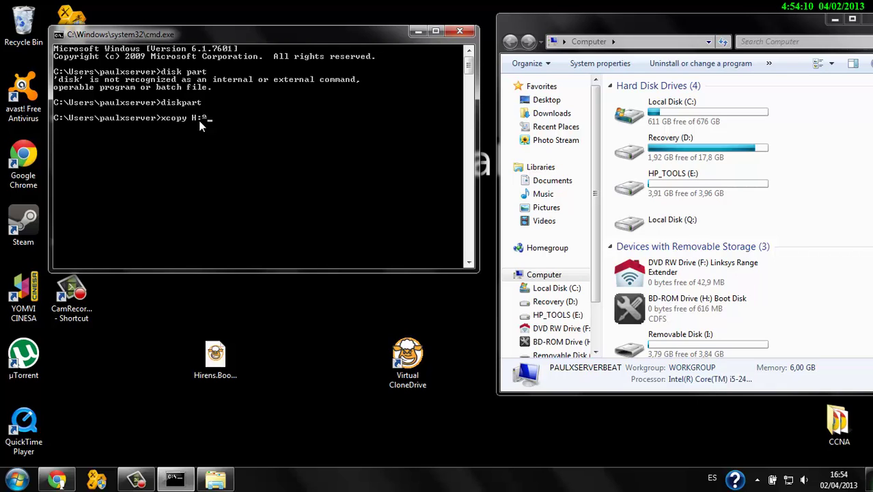
pyautogui.press('BackSpace')
pyautogui.write('\\*.* /s/e/f')
pyautogui.moveTo(670, 26); pyautogui.dragTo(619, 17)
pyautogui.scroll(-2, 752, 239)
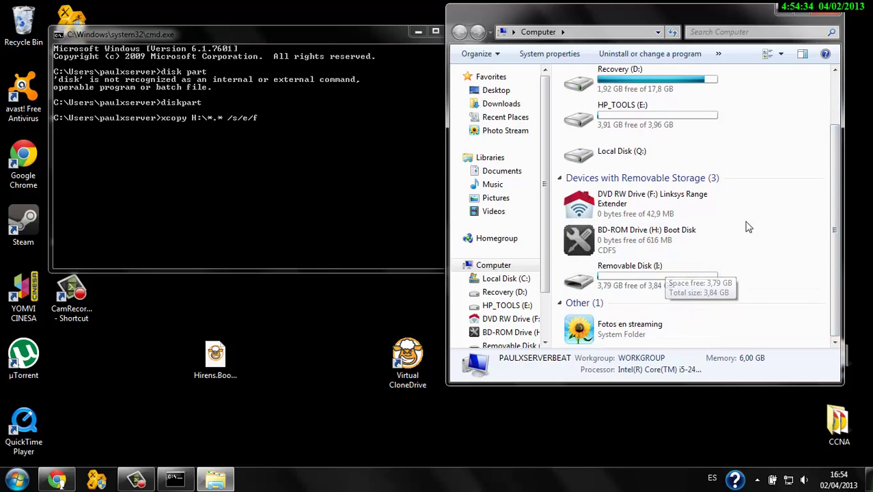
pyautogui.click(278, 119)
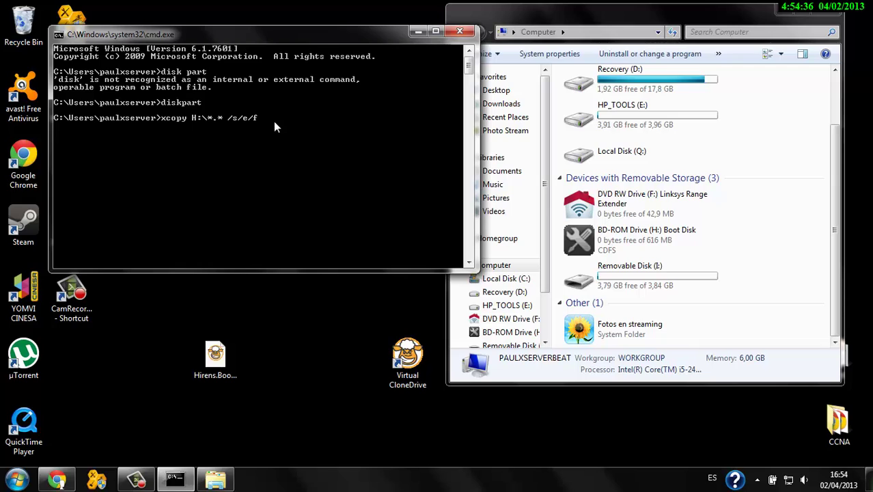
pyautogui.write('I:')
# Step: Erase the whole unexecuted xcopy command from the prompt
pyautogui.press('BackSpace')
pyautogui.press('BackSpace')
pyautogui.press('BackSpace')
pyautogui.press('BackSpace')
pyautogui.press('BackSpace')
pyautogui.press('BackSpace')
pyautogui.press('BackSpace')
pyautogui.press('BackSpace')
pyautogui.press('BackSpace')
pyautogui.press('BackSpace')
pyautogui.press('BackSpace')
pyautogui.press('BackSpace')
pyautogui.press('BackSpace')
pyautogui.press('BackSpace')
pyautogui.press('BackSpace')
pyautogui.press('BackSpace')
pyautogui.press('BackSpace')
pyautogui.press('BackSpace')
pyautogui.press('BackSpace')
pyautogui.press('BackSpace')
pyautogui.press('BackSpace')
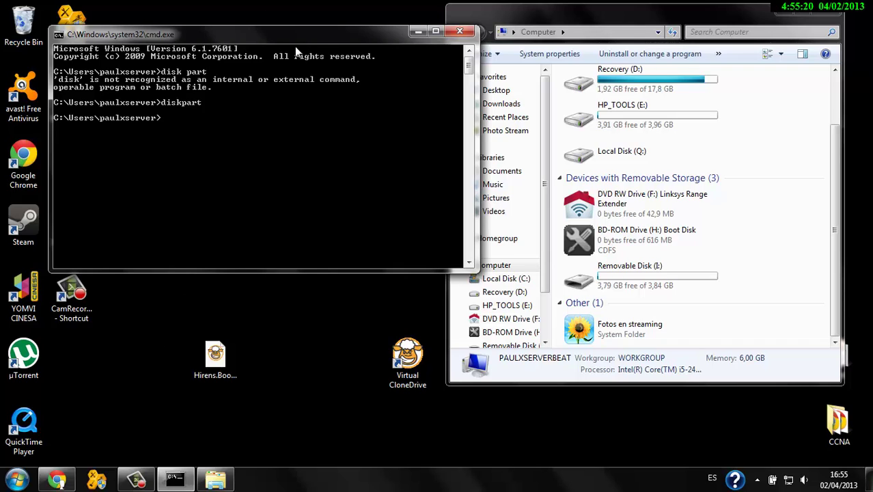
# Step: Move the Command Prompt and Computer windows down on the desktop, keeping the prompt and the removable drive letters readable together
pyautogui.moveTo(299, 29); pyautogui.dragTo(296, 97)
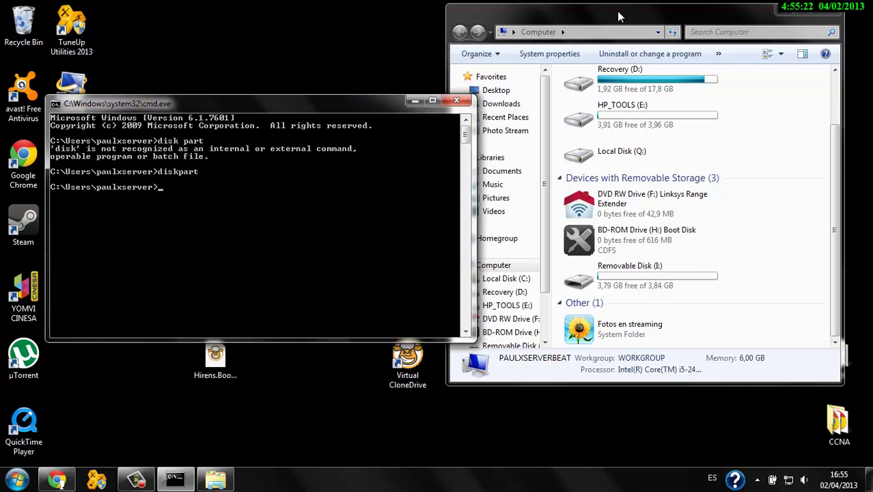
pyautogui.moveTo(618, 11); pyautogui.dragTo(616, 42)
pyautogui.moveTo(299, 101); pyautogui.dragTo(317, 82)
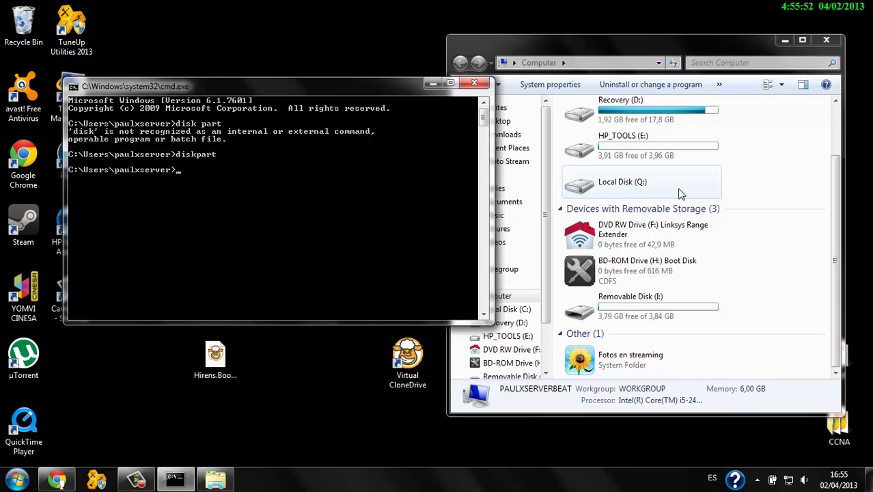
# Step: Try to enter the boot folder on drive F: with the combined commands "F:CD BOOT" and "f:CDBOOT"
pyautogui.write('F:')
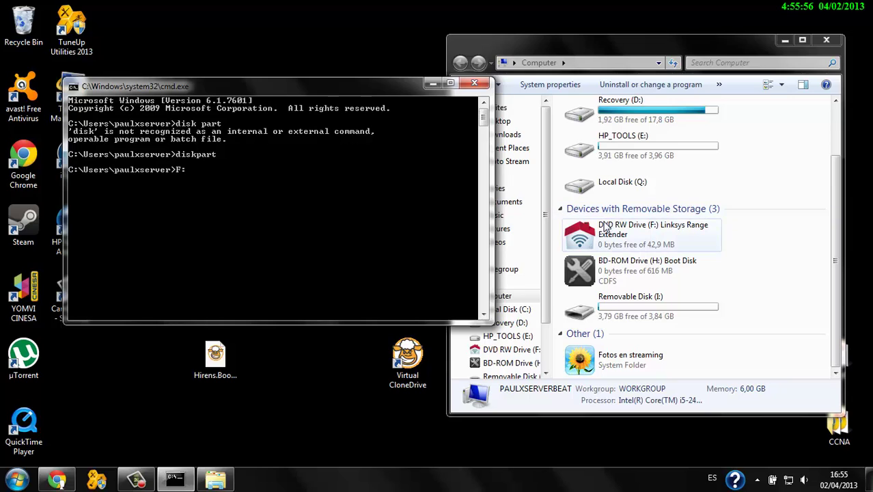
pyautogui.write('c')
pyautogui.press('BackSpace')
pyautogui.write('CD bOOT')
pyautogui.press('BackSpace')
pyautogui.press('BackSpace')
pyautogui.press('BackSpace')
pyautogui.press('BackSpace')
pyautogui.write('BOOT')
pyautogui.press('Return')
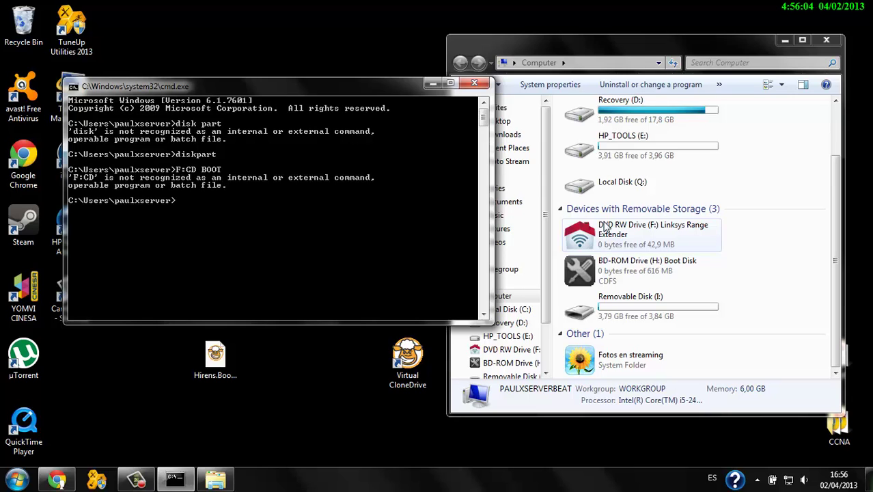
pyautogui.write('f:CDBOOT')
pyautogui.press('Return')
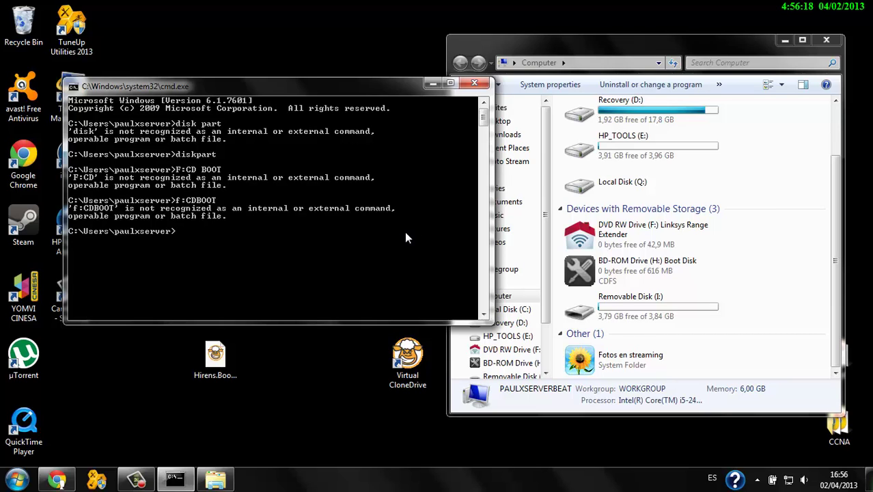
# Step: Switch the prompt to drive F: with "f: CD BOOt", and try to enter its boot folder with "CD BOOT"
pyautogui.write('f: CD BOOt')
pyautogui.press('Return')
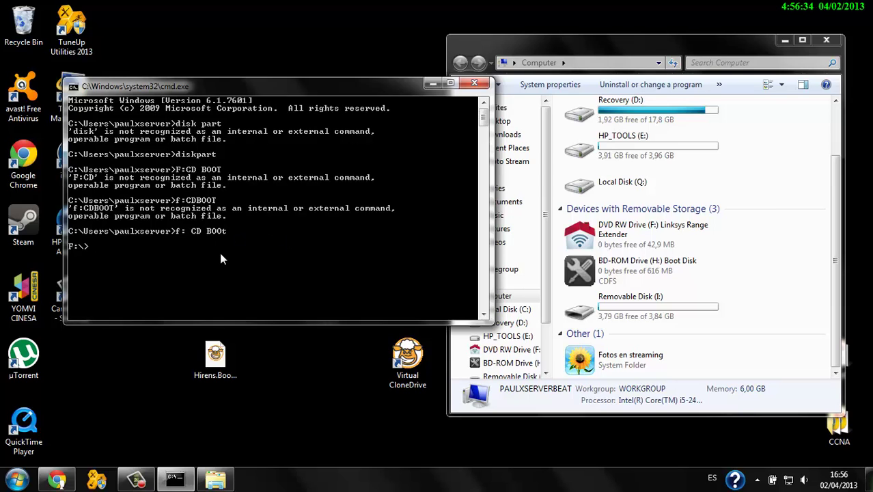
pyautogui.write('CD BOOT')
pyautogui.press('Return')
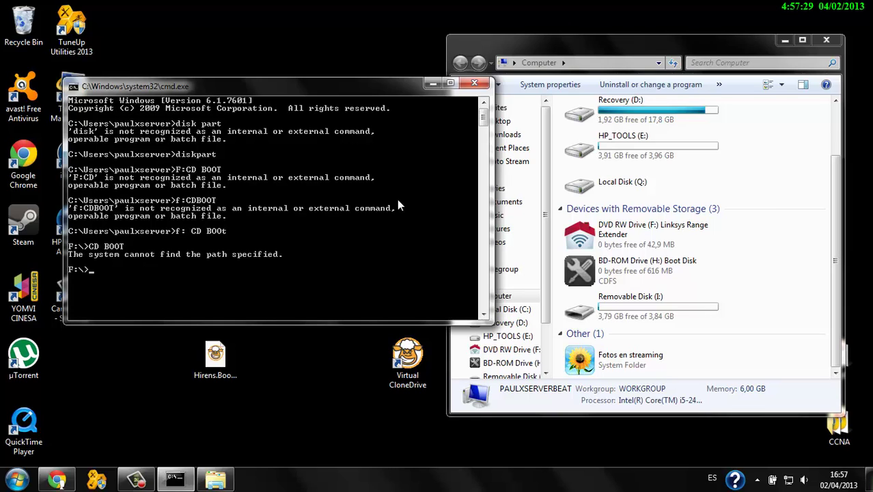
# Step: Write the boot sector command "BOOTSECT.EXE/NT60" at the F: prompt
pyautogui.write('BOOTSECT.EXE')
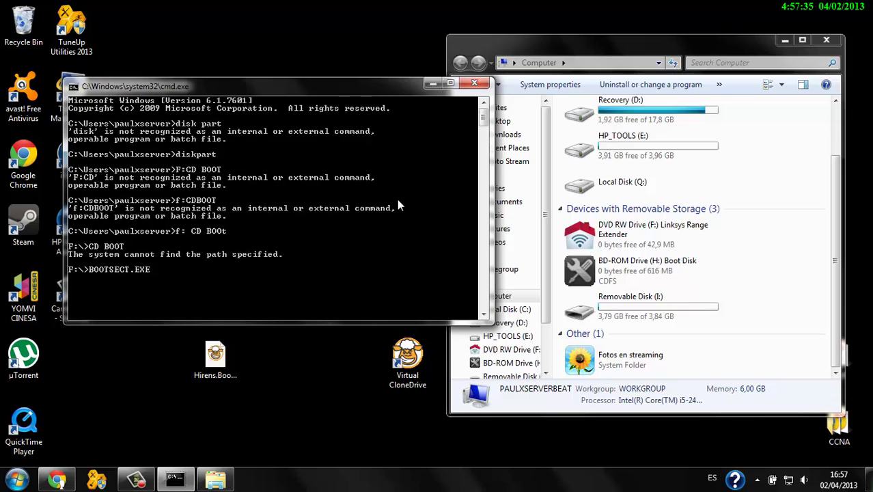
pyautogui.write('/NT60')
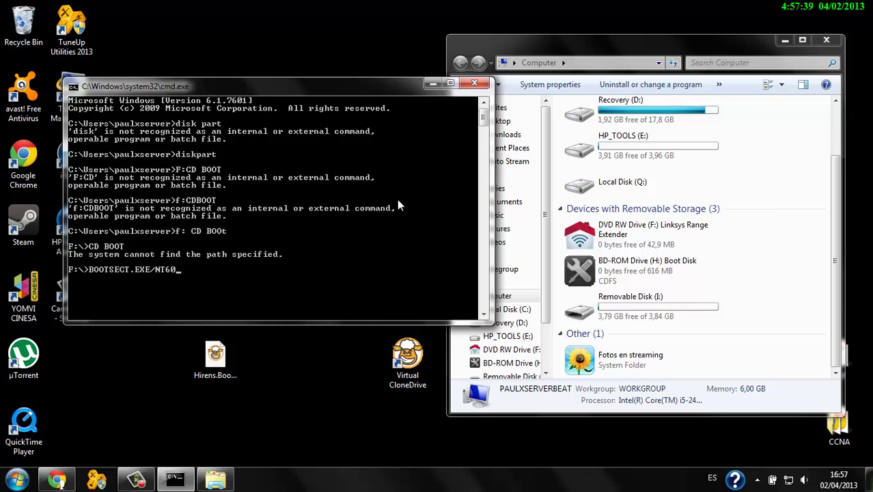